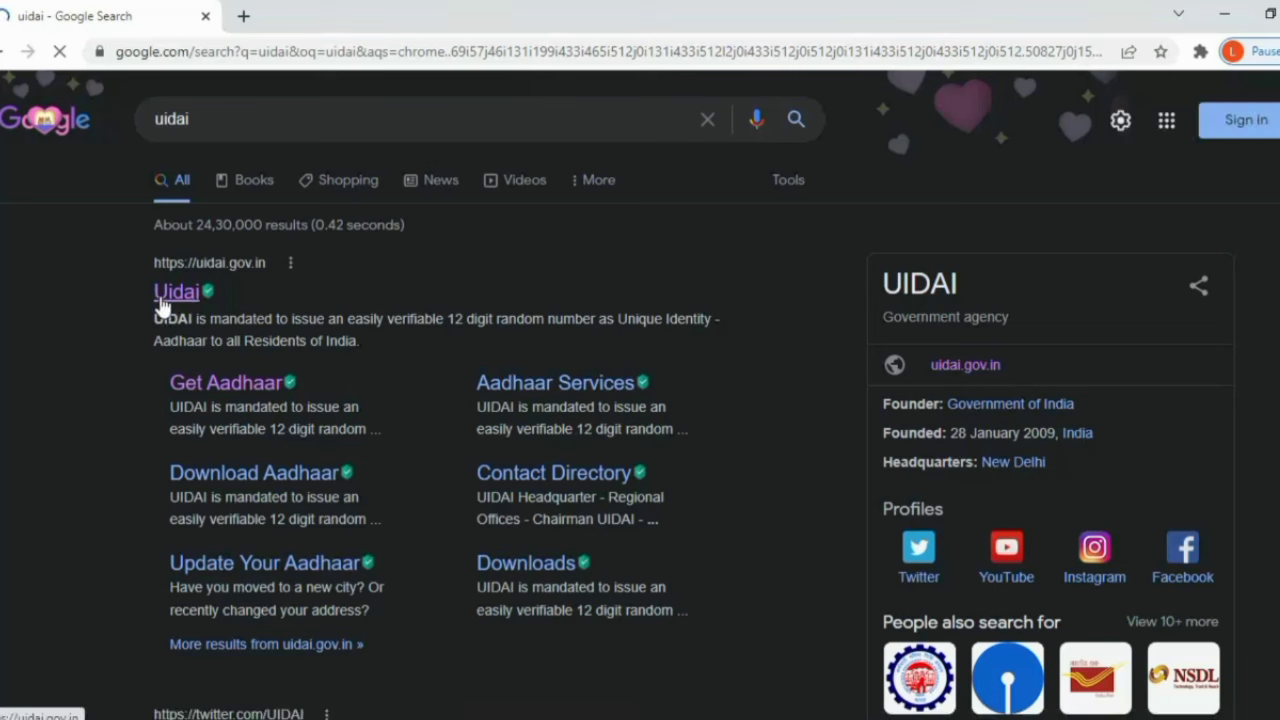
# Open the official UIDAI site and launch myAadhaar from its home banner's myAadhaar slide
pyautogui.click(162, 298)
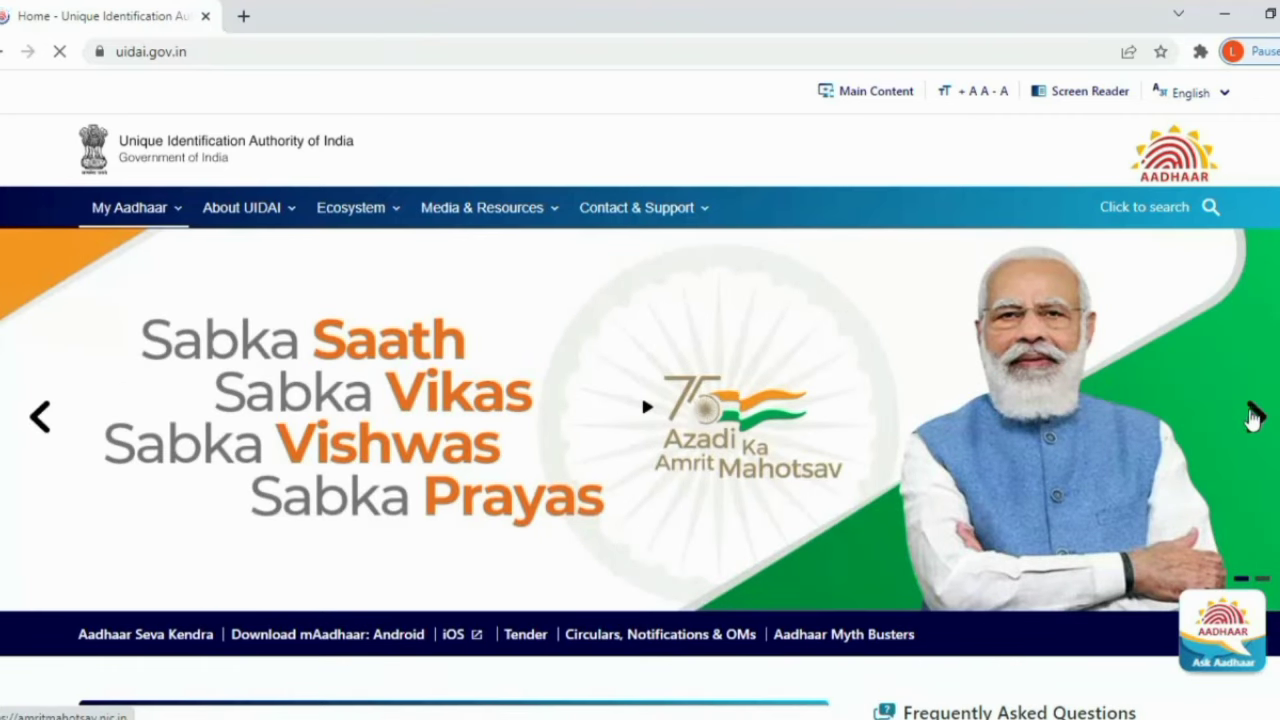
pyautogui.click(1253, 416)
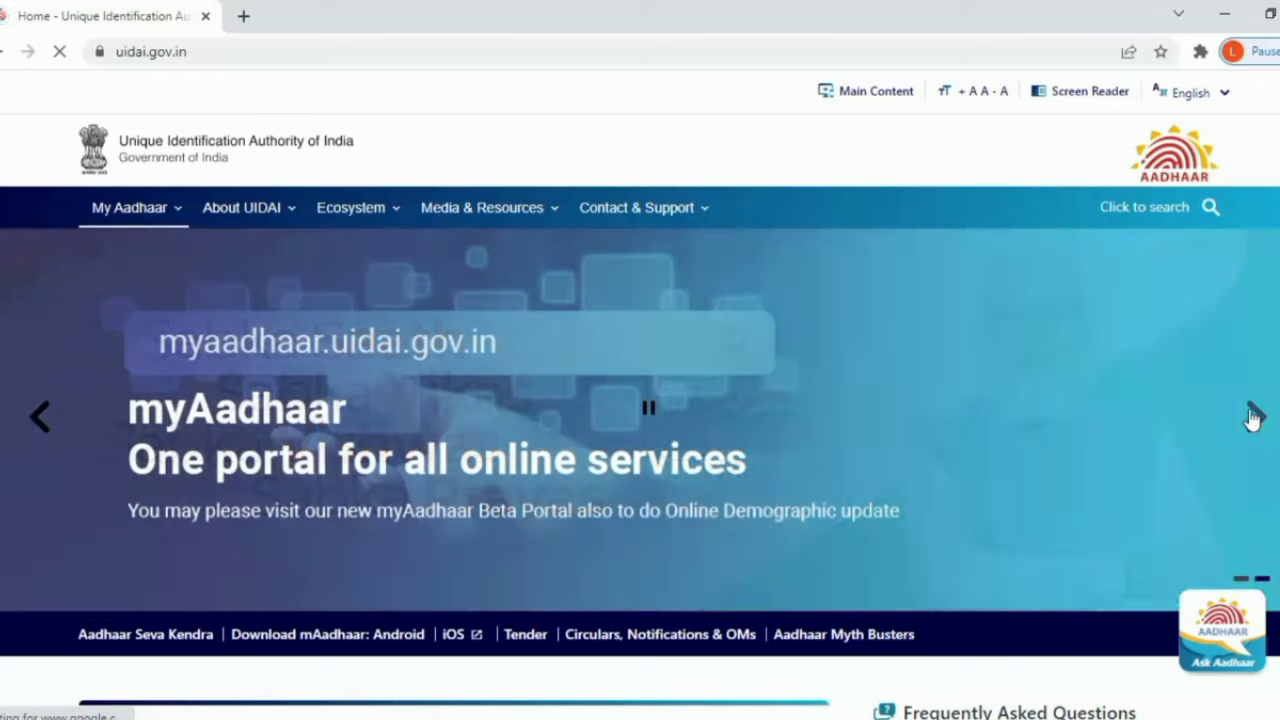
pyautogui.click(295, 345)
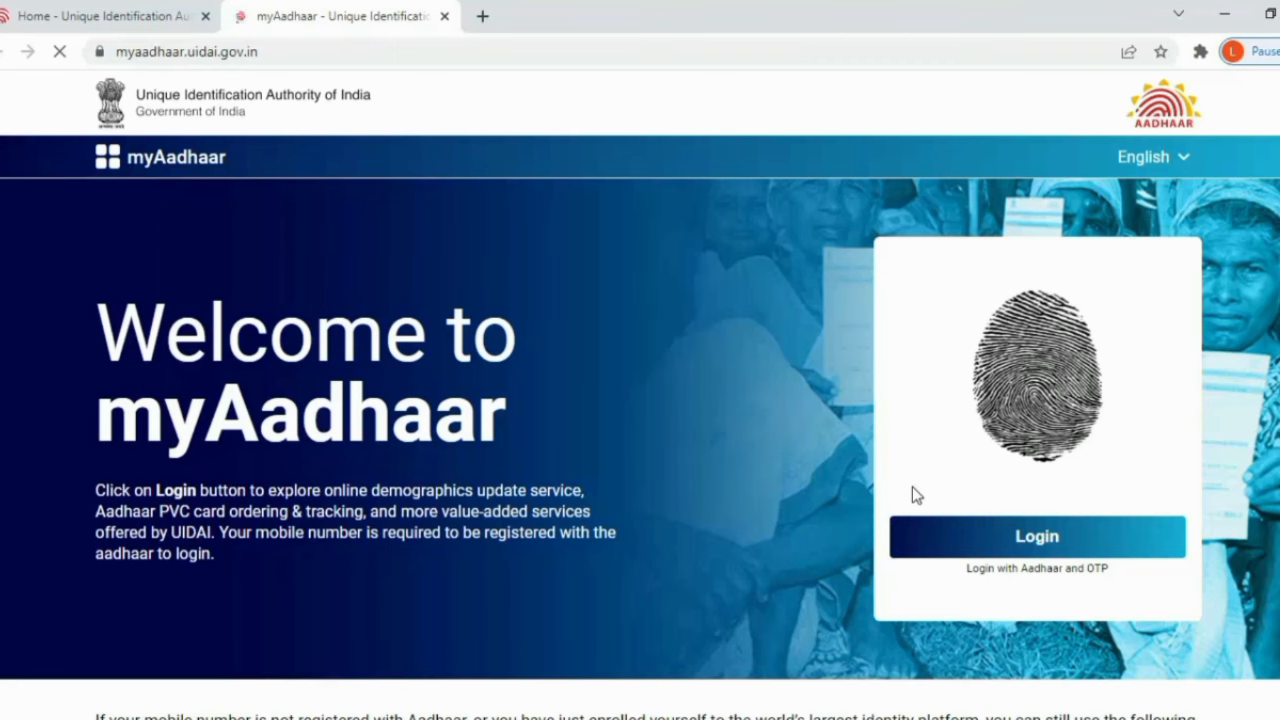
# Enter the Aadhaar number and captcha, request an OTP, and type the received code
pyautogui.click(995, 540)
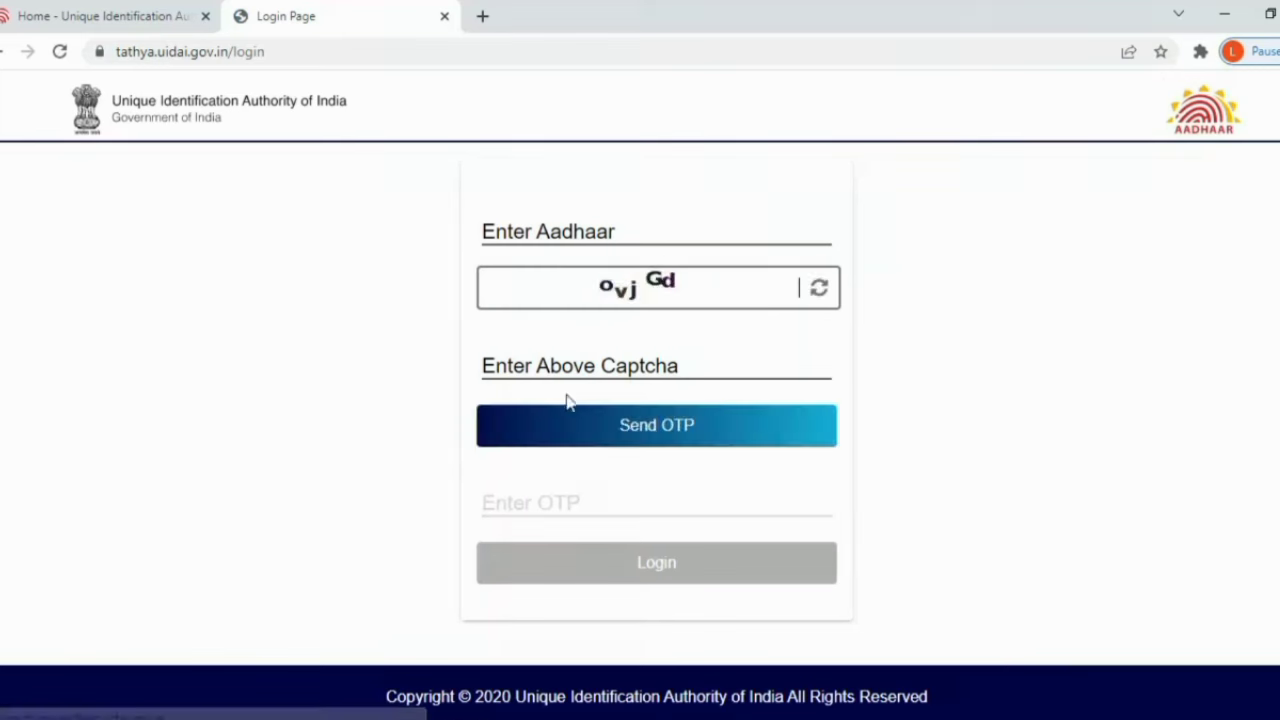
pyautogui.click(543, 232)
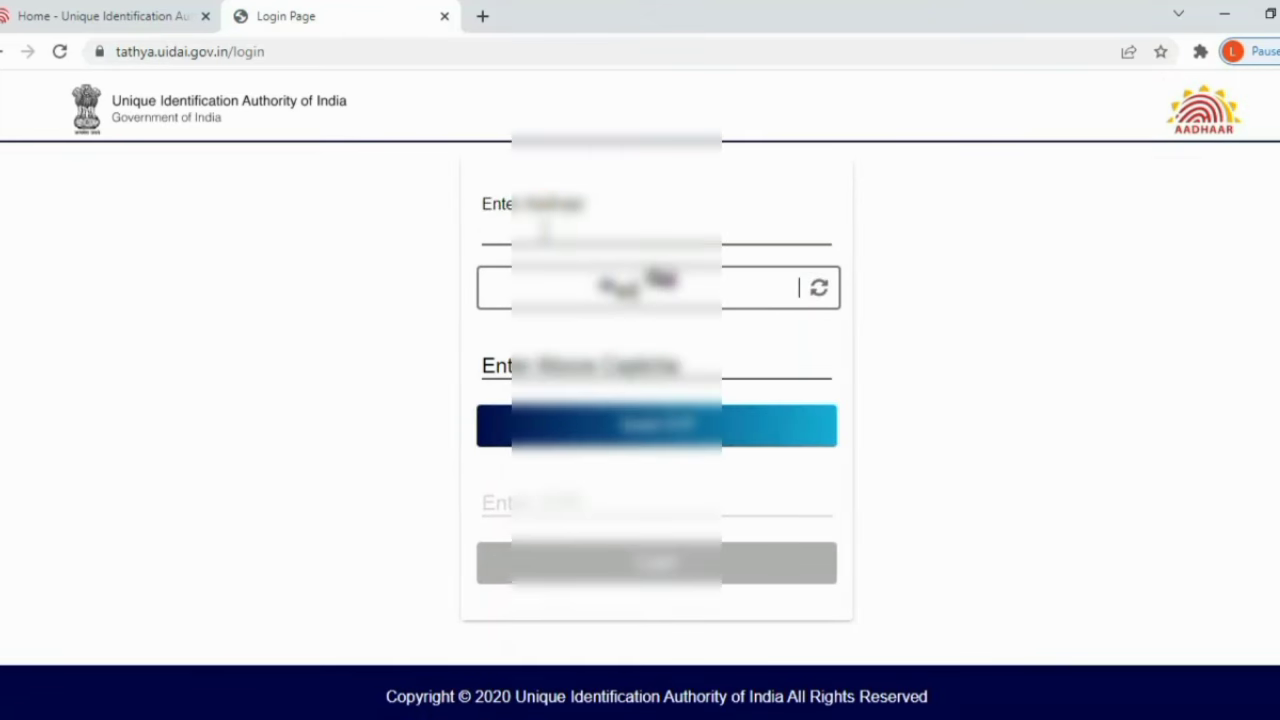
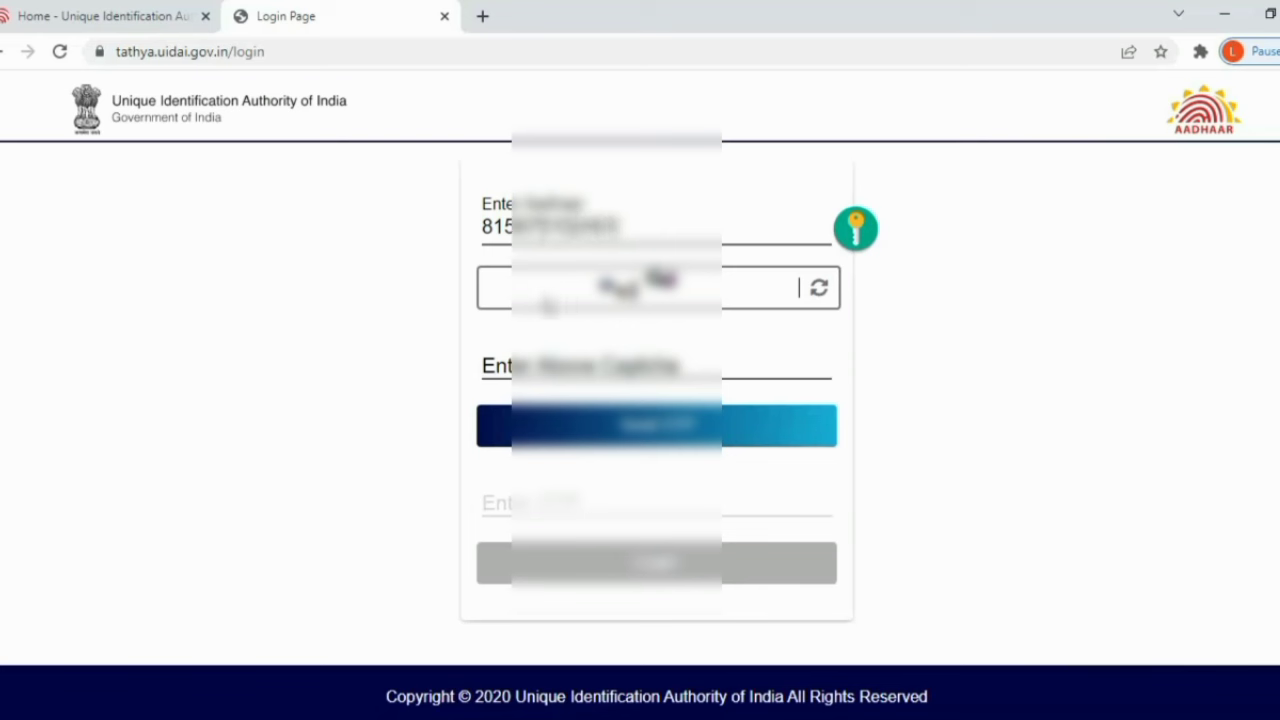
pyautogui.click(537, 362)
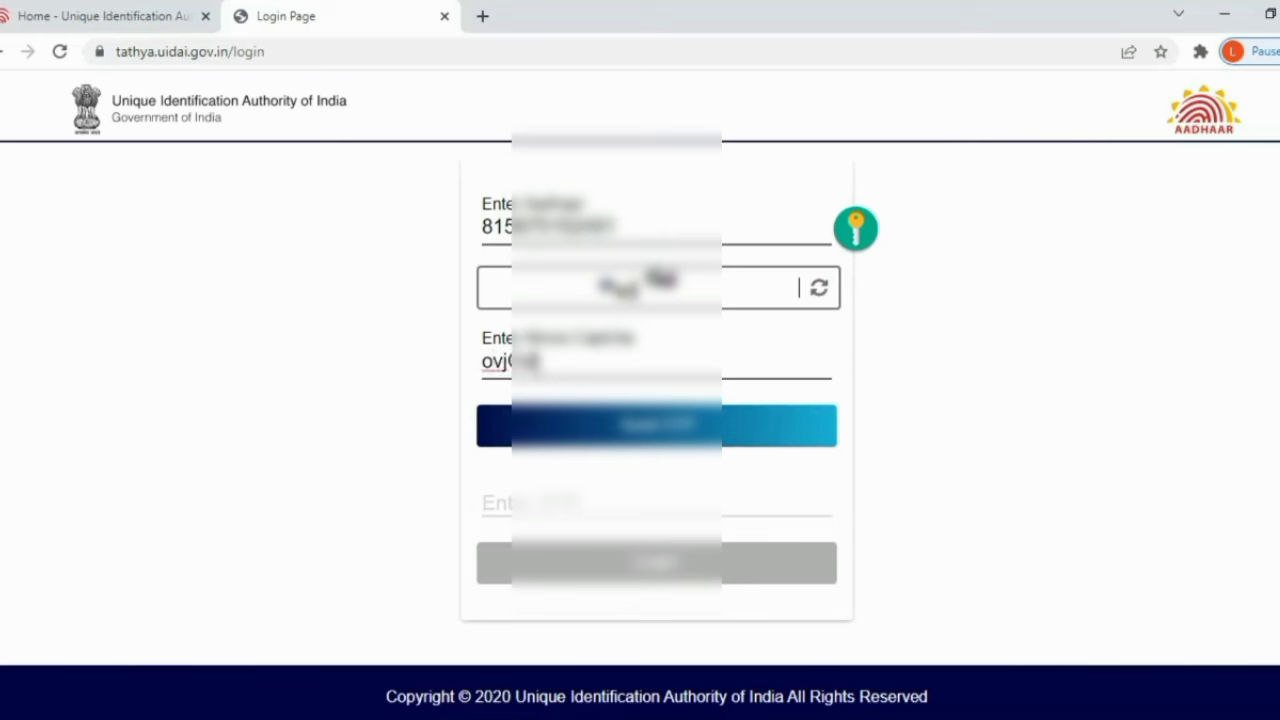
pyautogui.click(666, 430)
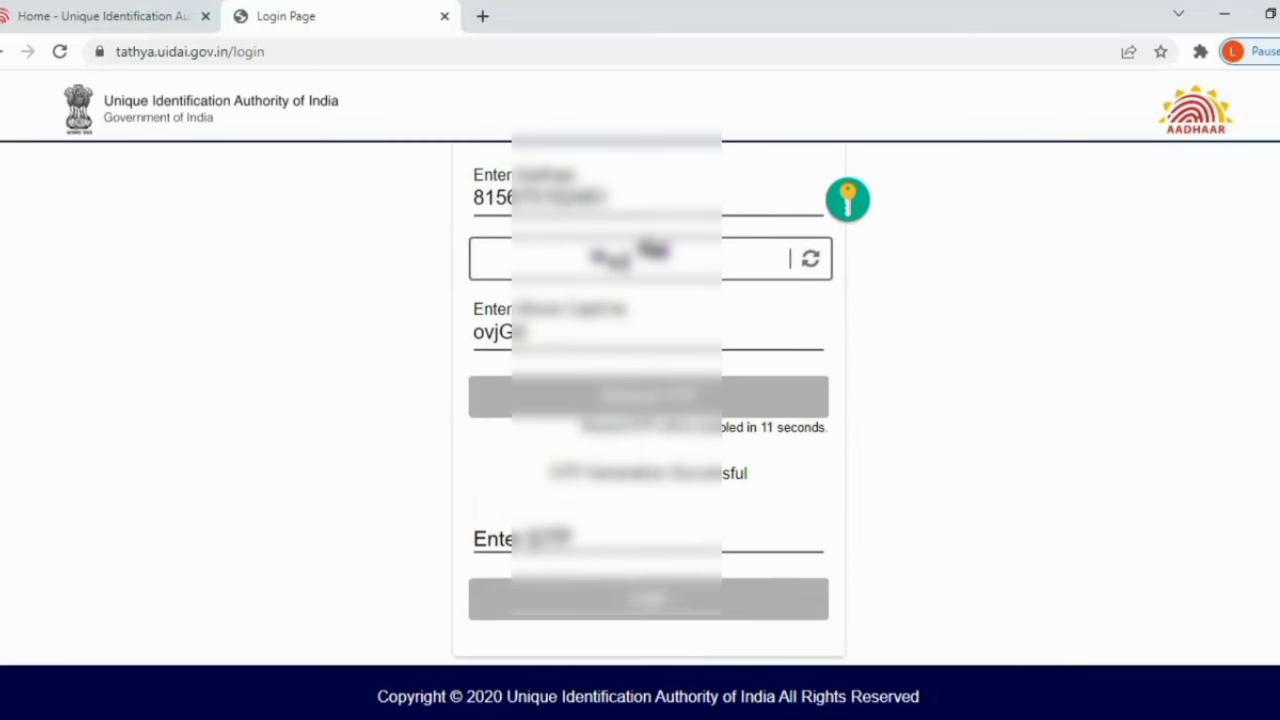
pyautogui.click(533, 540)
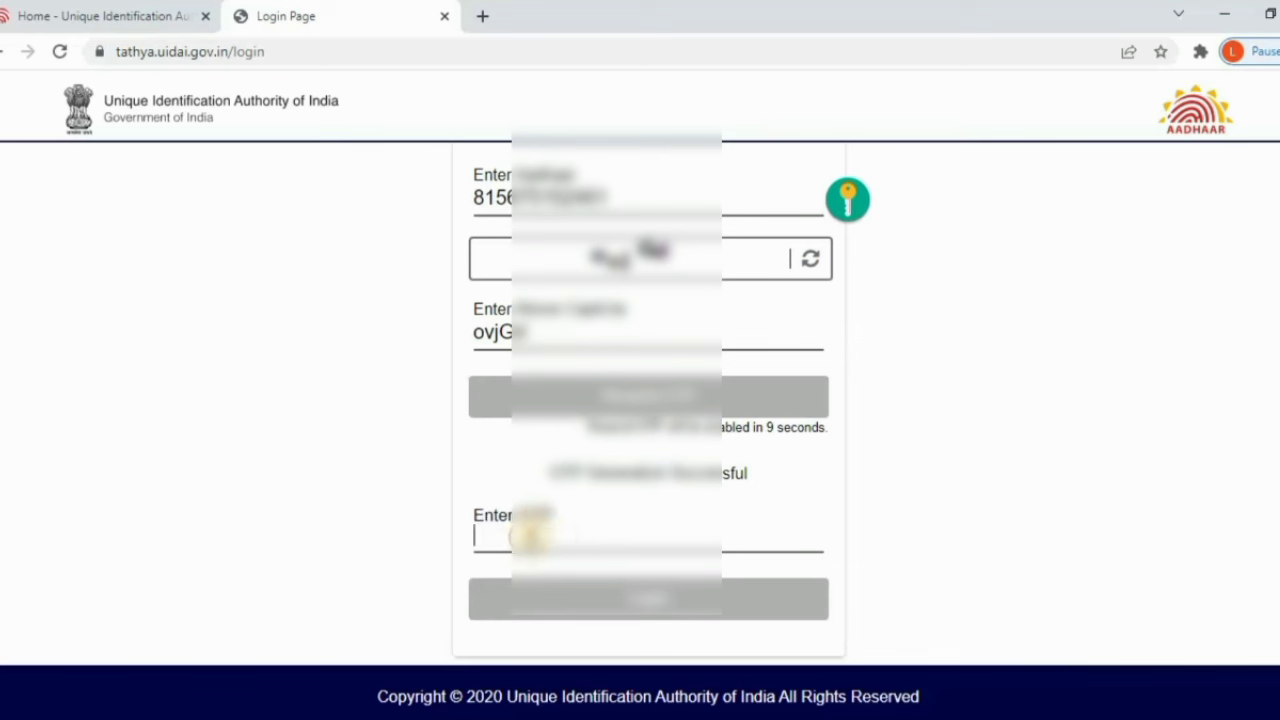
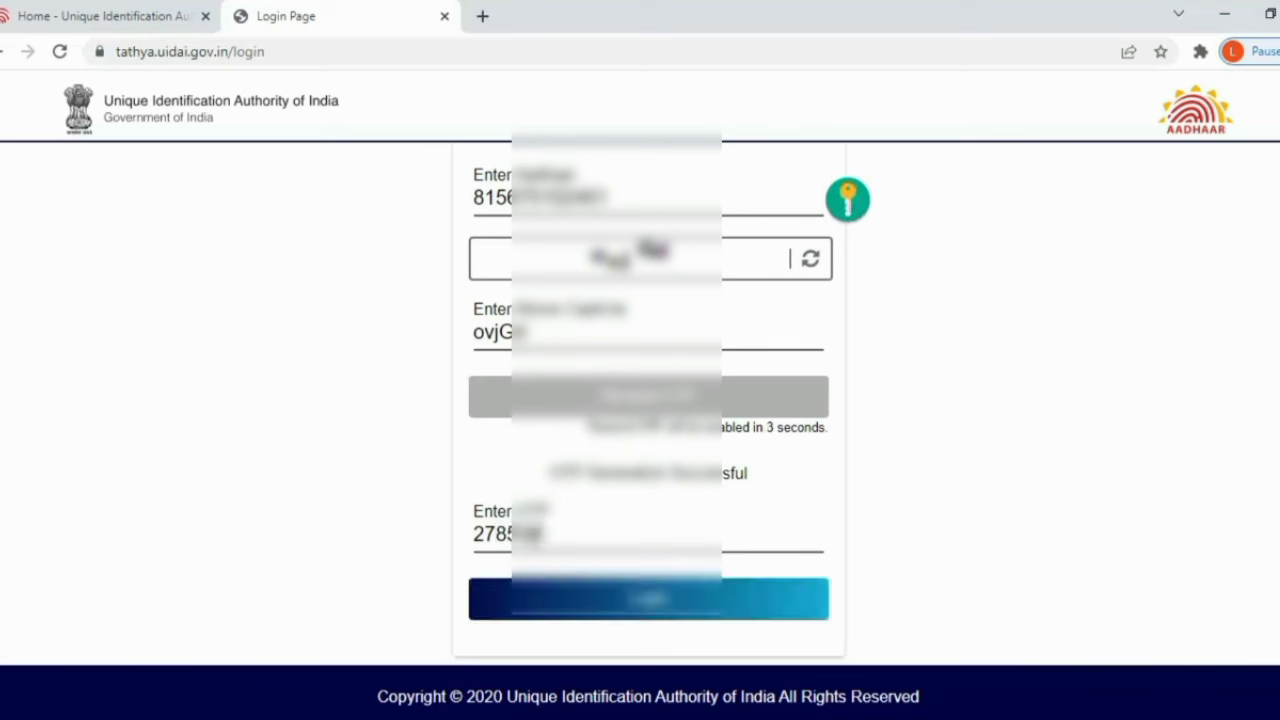
# Sign in to myAadhaar with the entered OTP to reach the Services dashboard
pyautogui.click(620, 618)
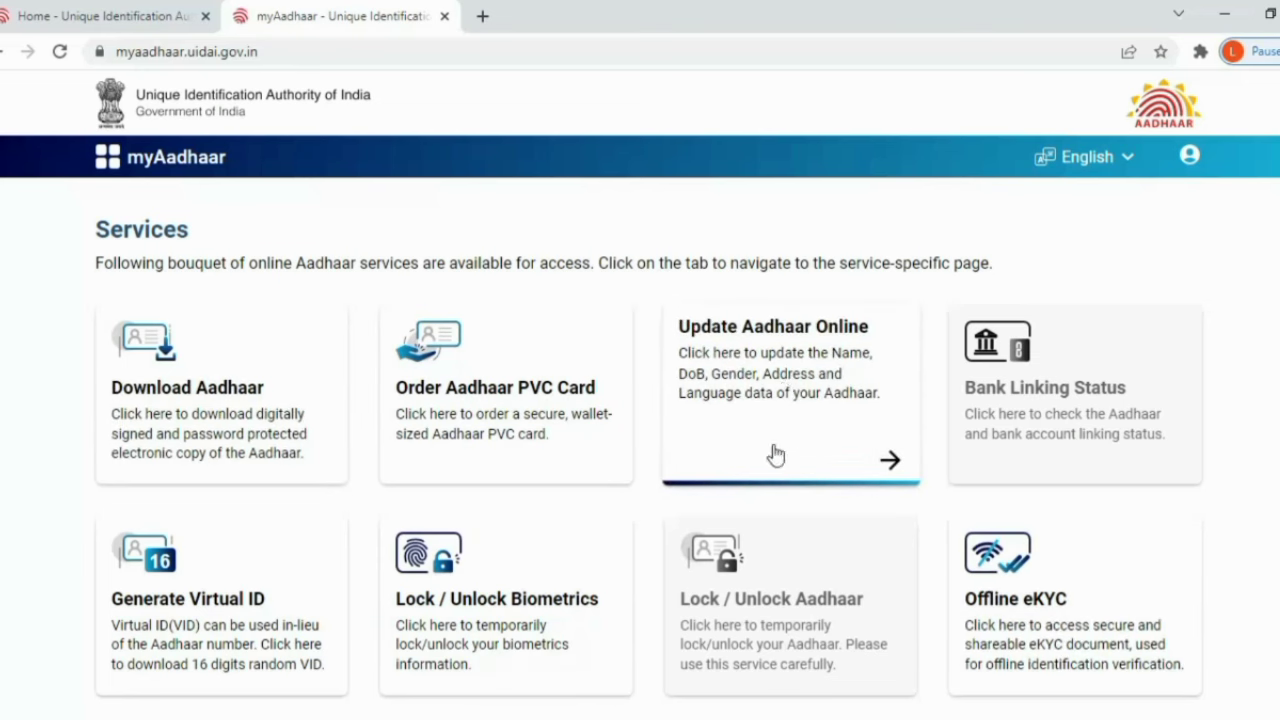
# Start Update Aadhaar Online, pick Address as the field, and proceed to the form
pyautogui.click(733, 350)
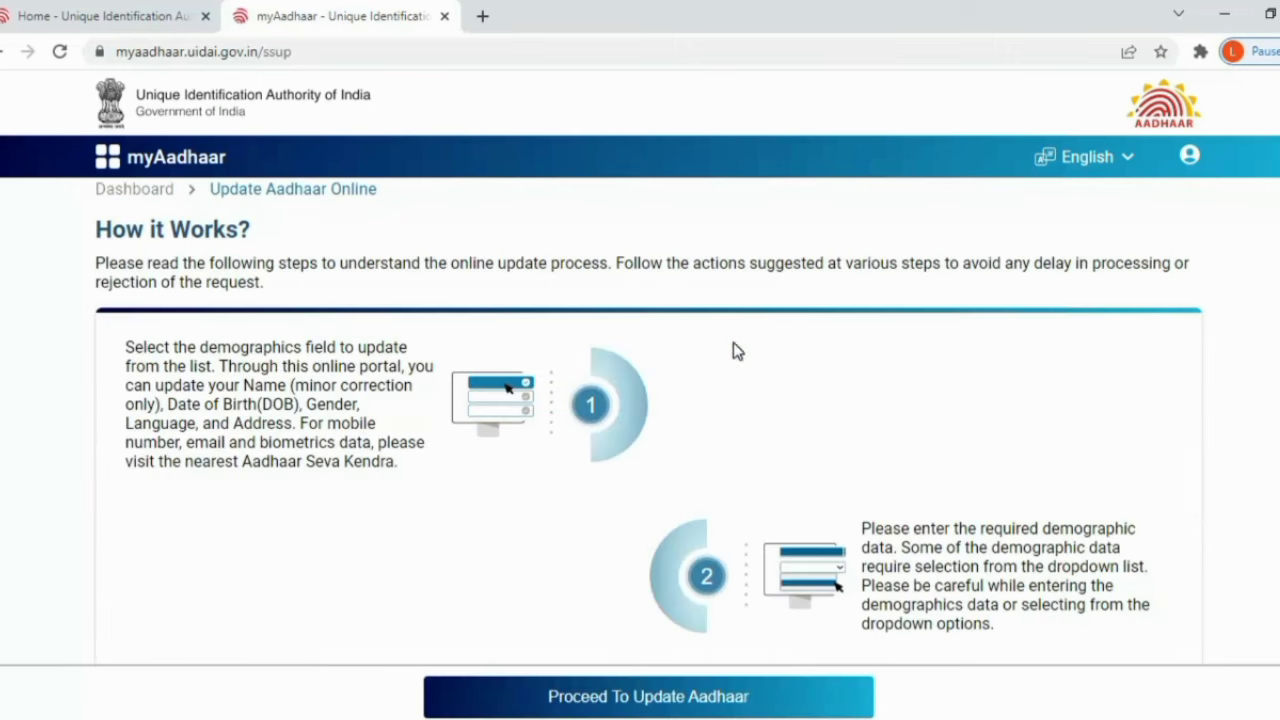
pyautogui.scroll(-1, 600, 620)
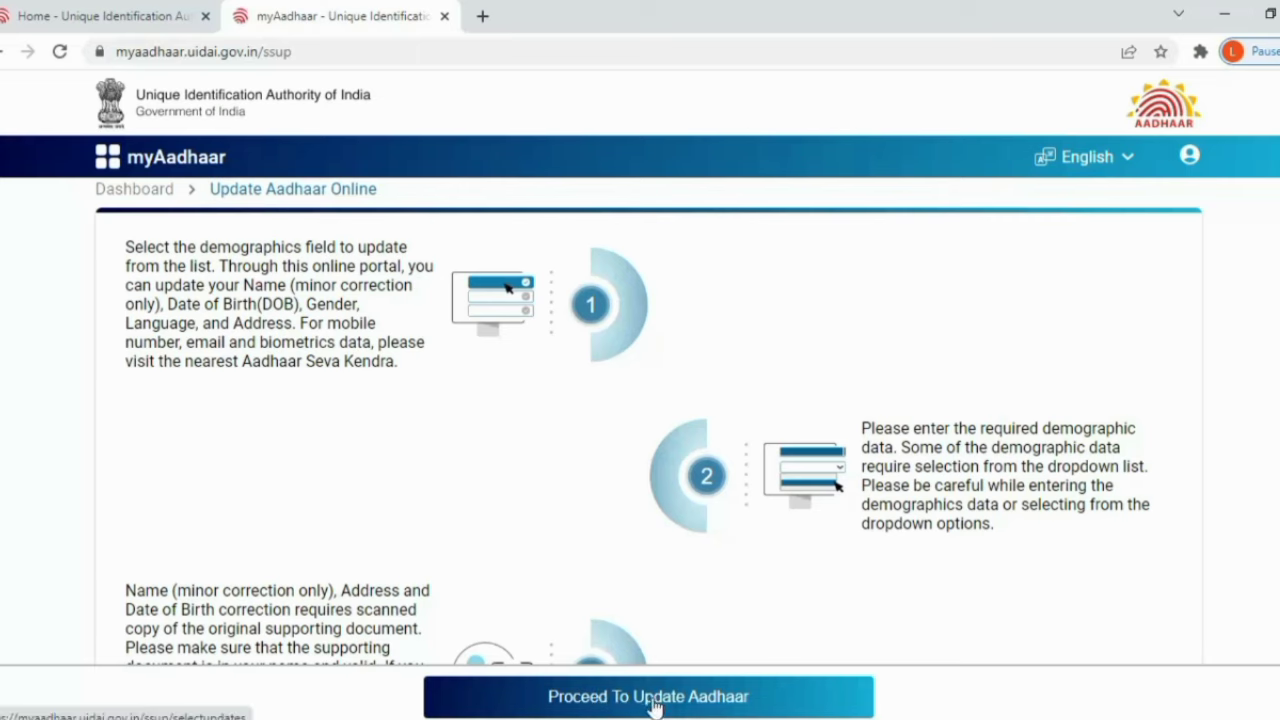
pyautogui.click(655, 705)
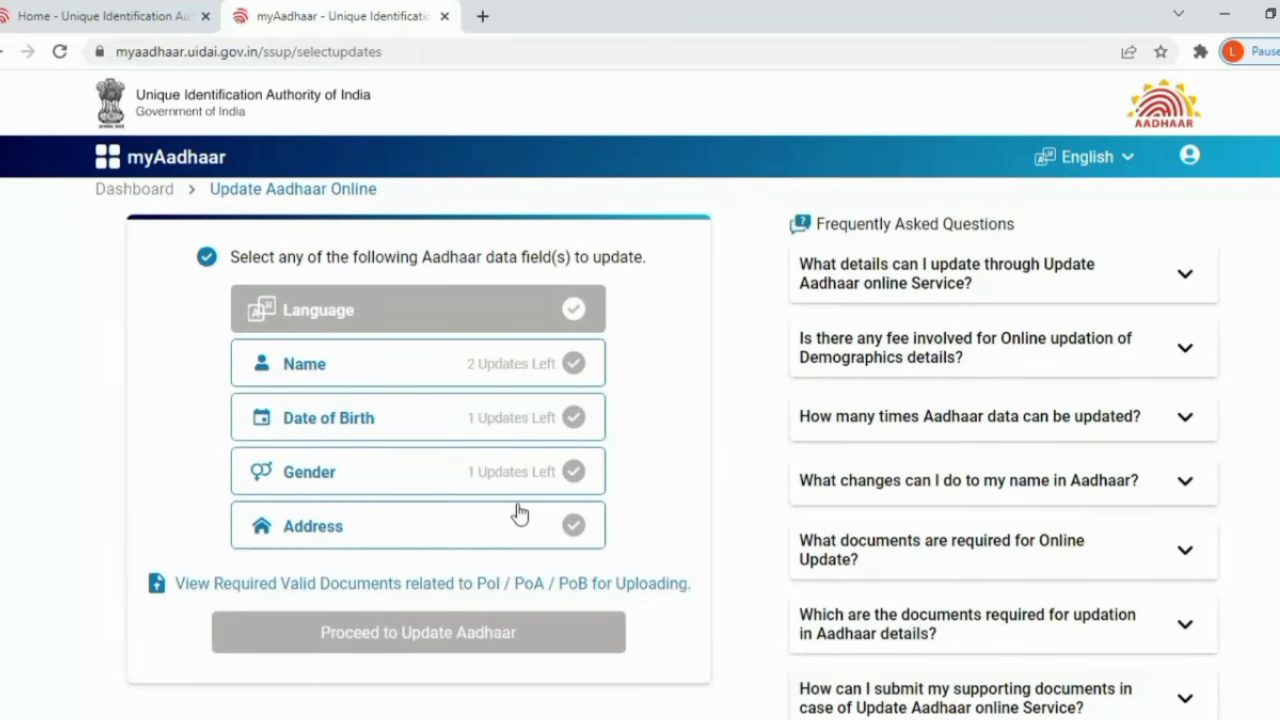
pyautogui.click(480, 540)
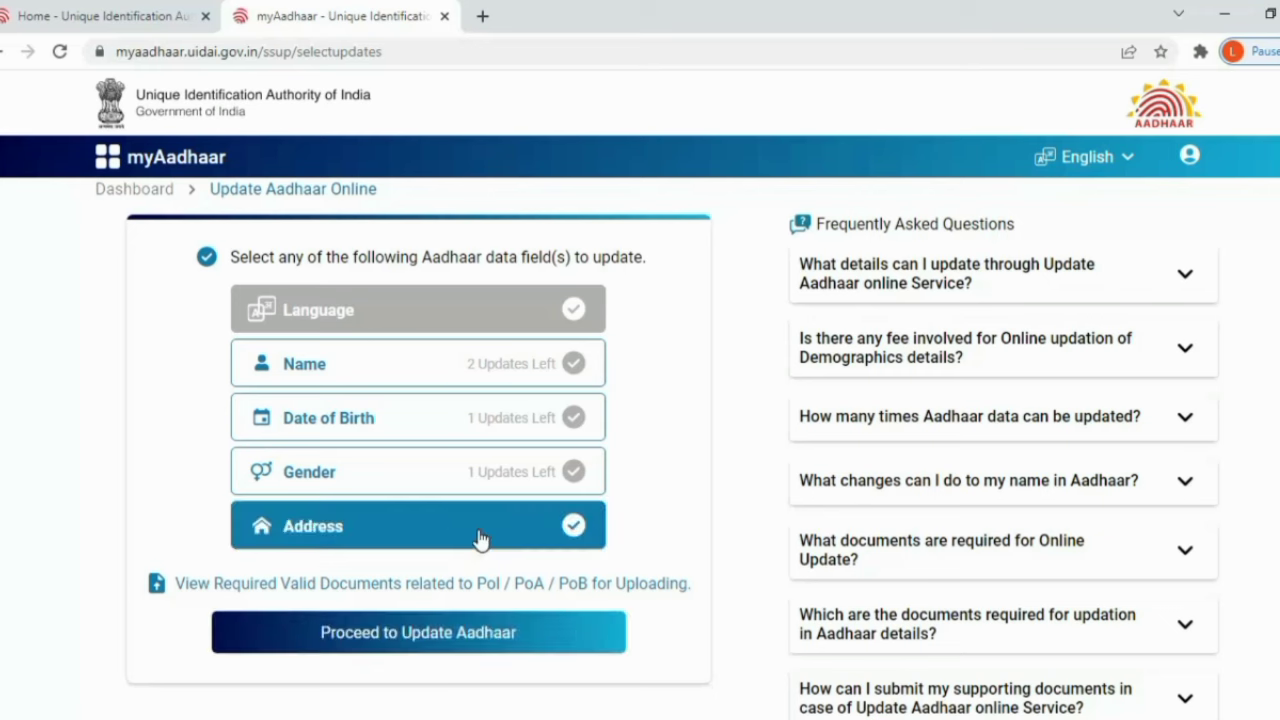
pyautogui.click(381, 636)
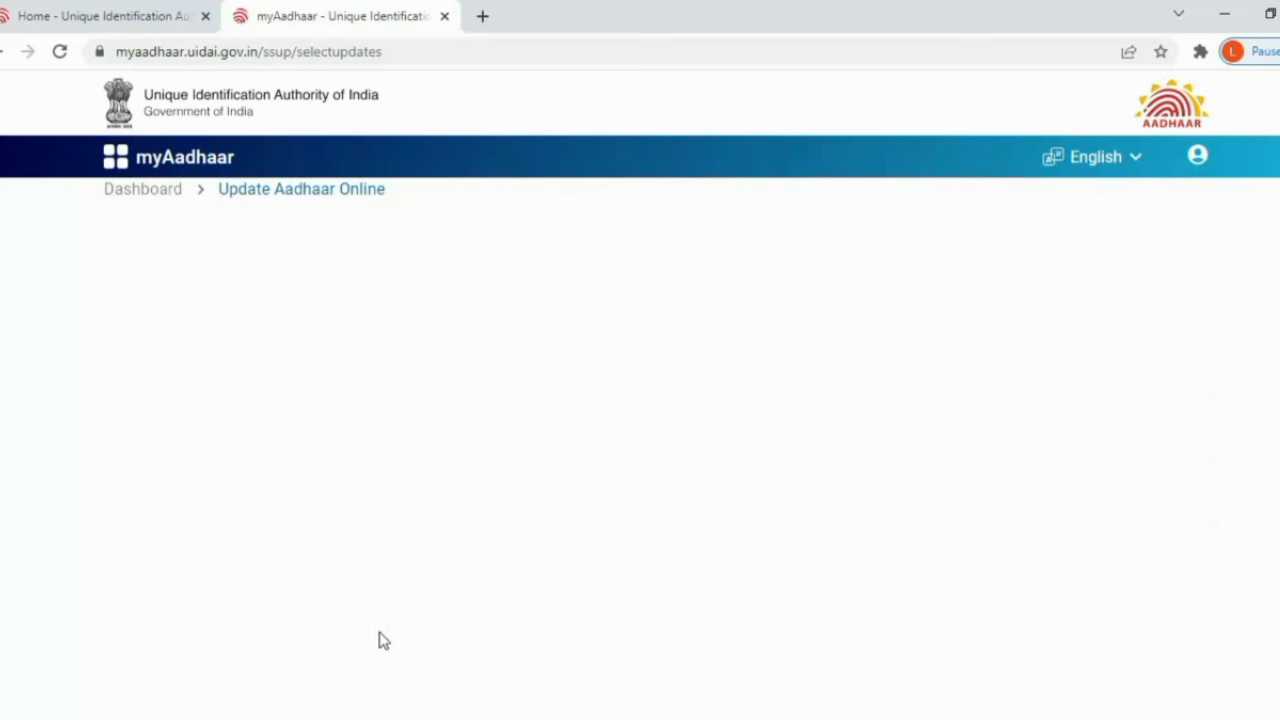
# Fill in the Care of name and the Tamil street field of the new address
pyautogui.click(404, 481)
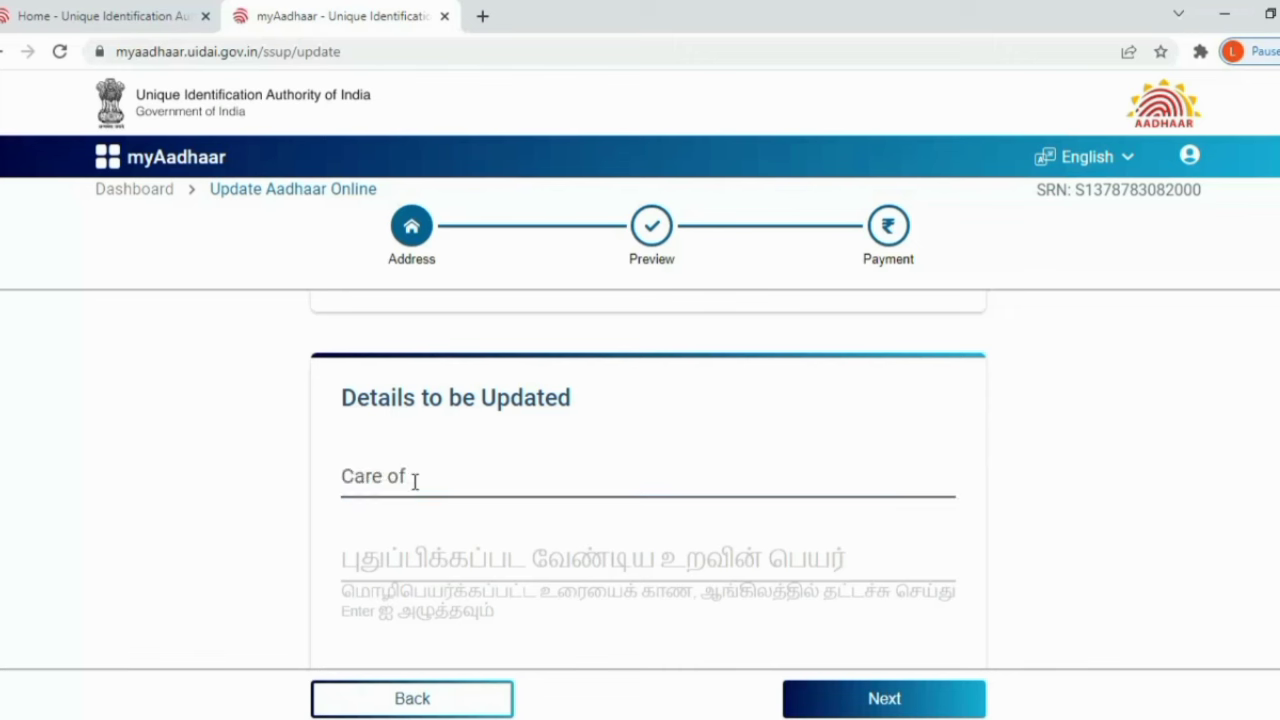
pyautogui.click(415, 481)
pyautogui.write('Jeb')
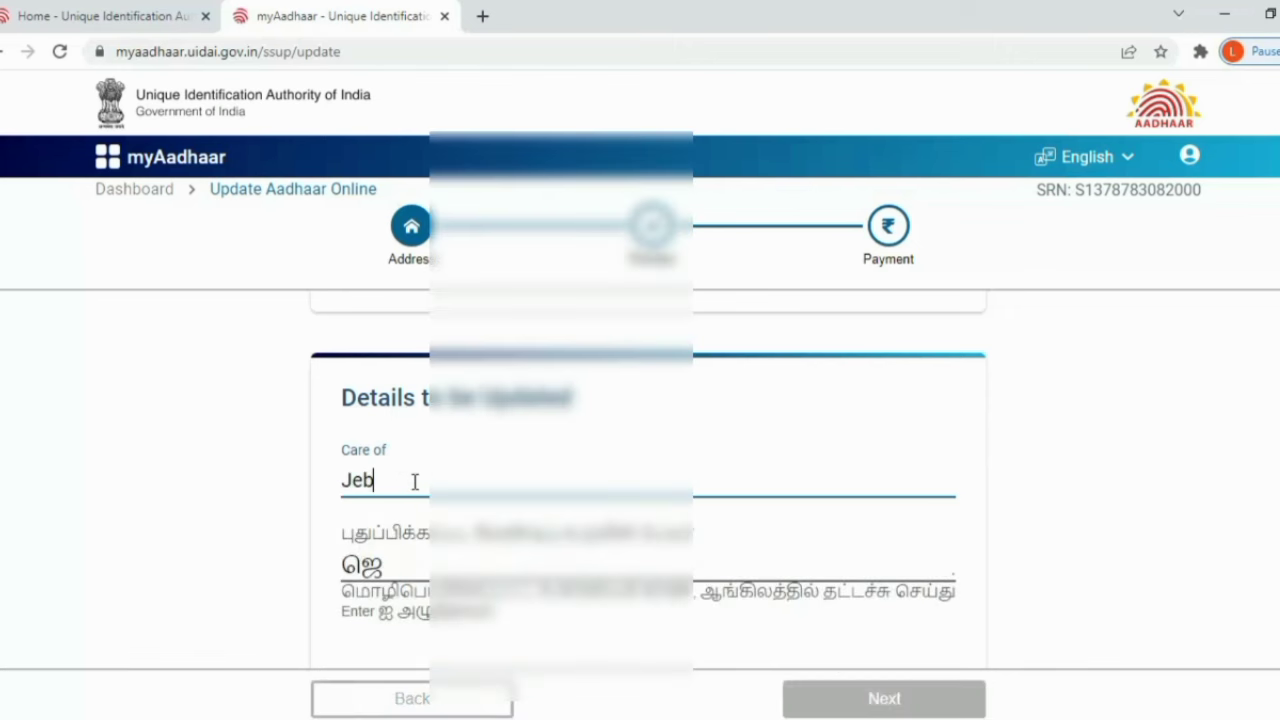
pyautogui.write('araj')
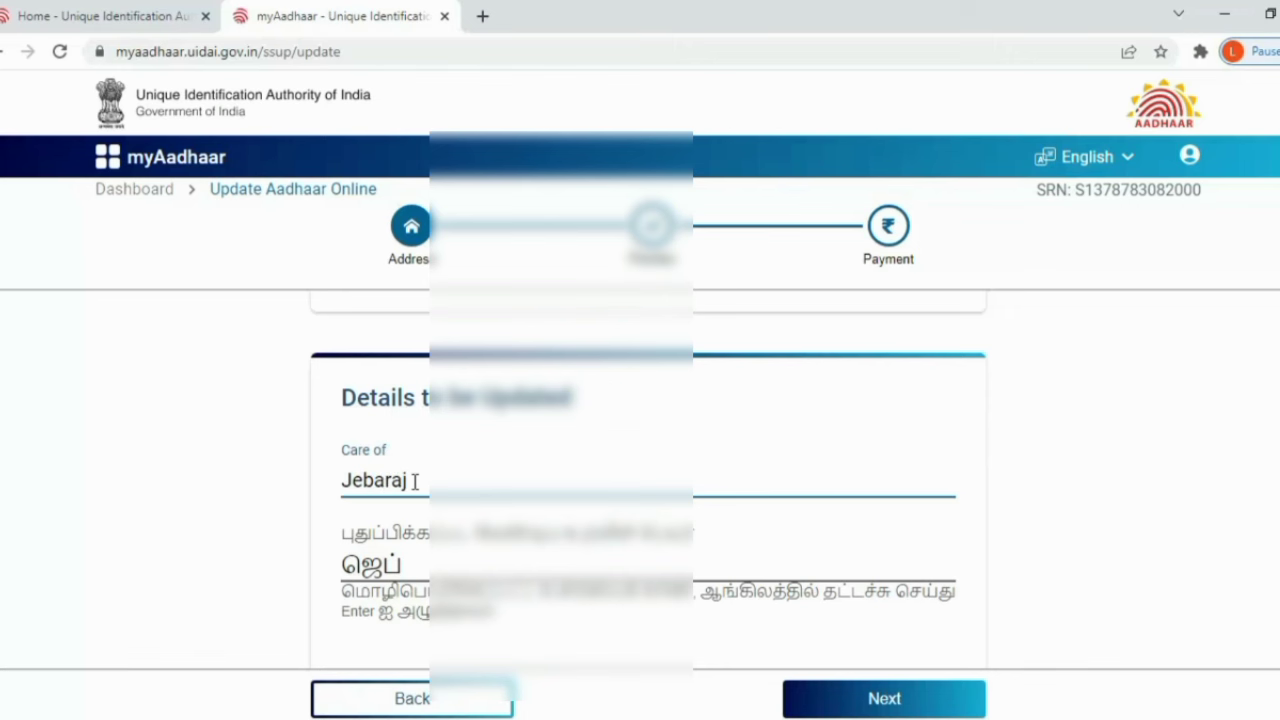
pyautogui.scroll(-1, 414, 481)
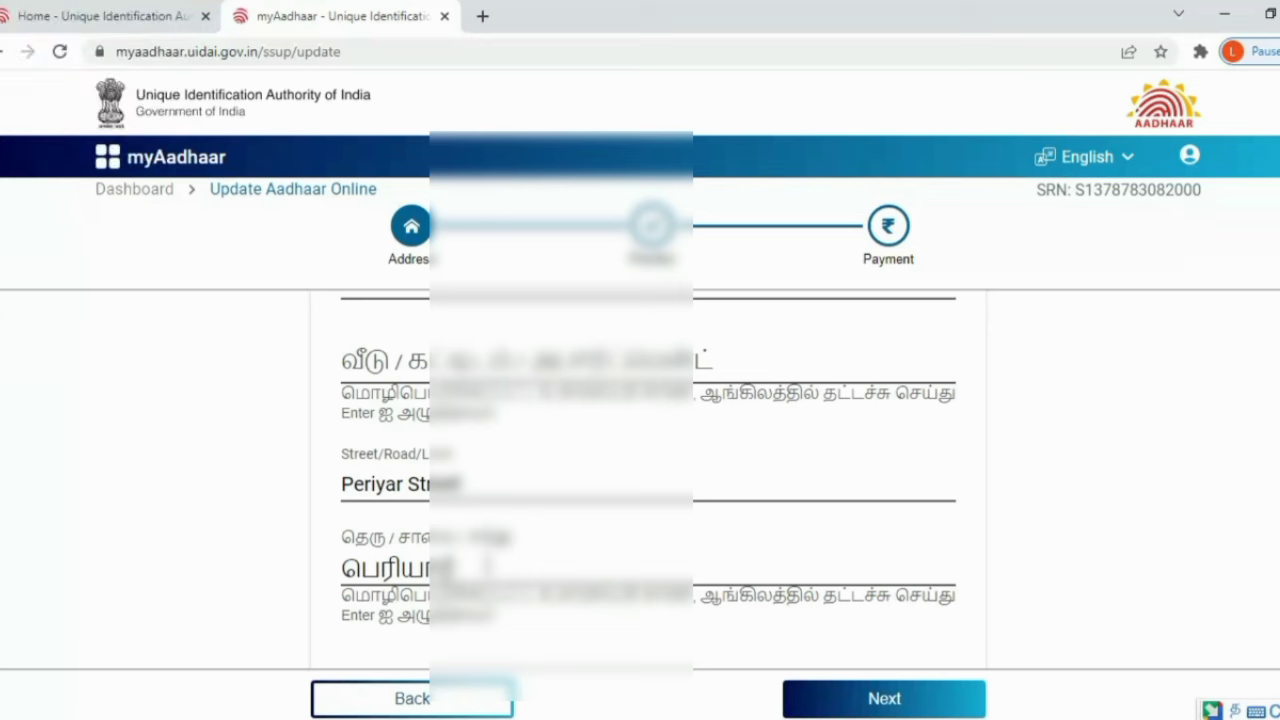
pyautogui.scroll(2, 452, 366)
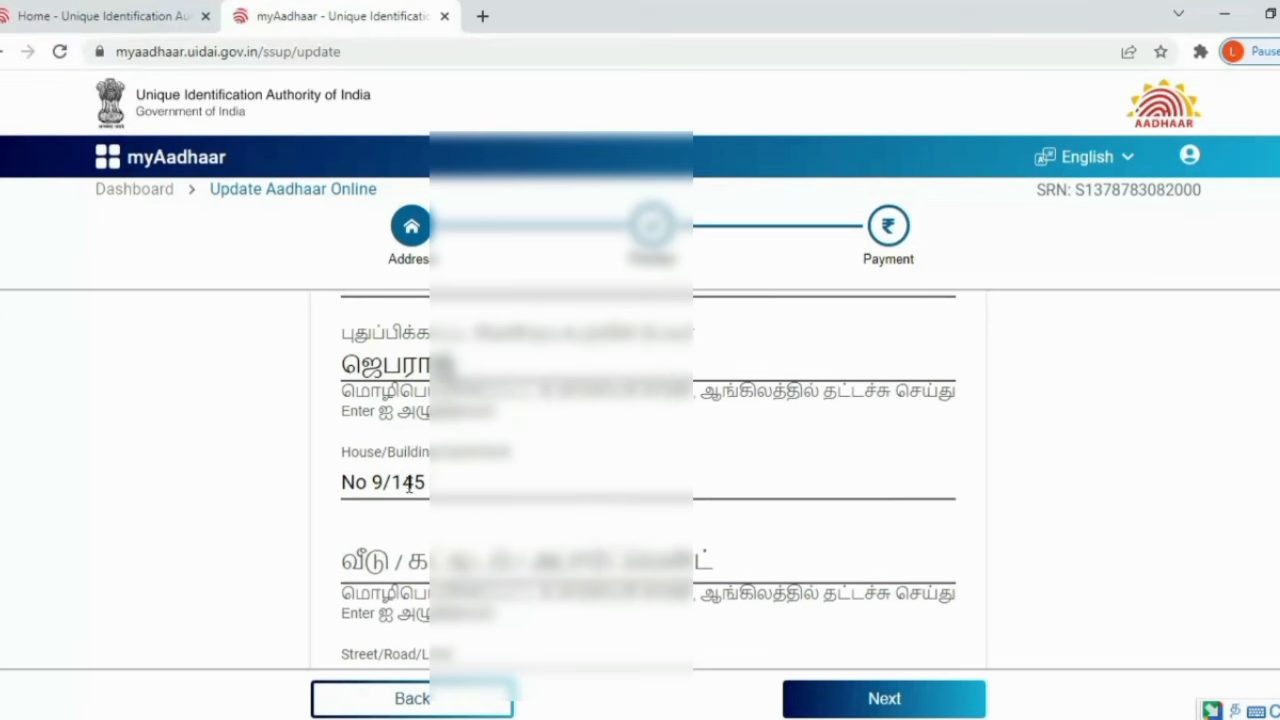
pyautogui.click(383, 567)
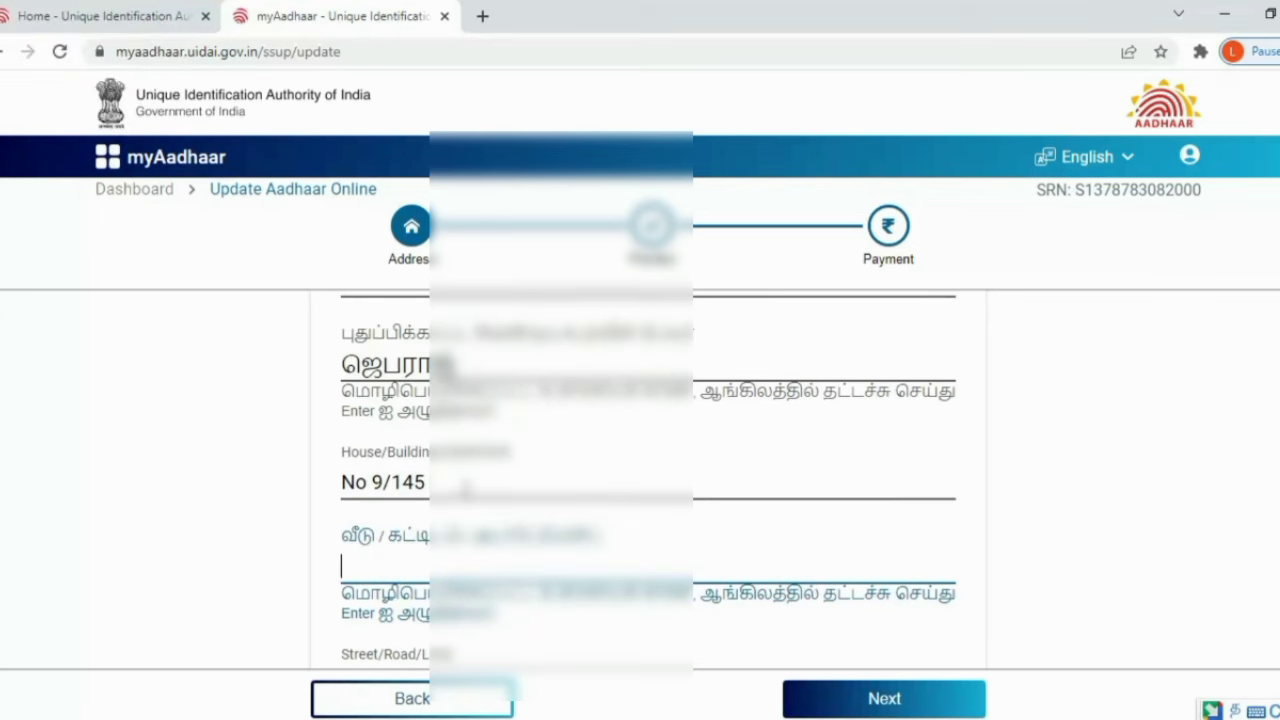
pyautogui.scroll(-1, 537, 468)
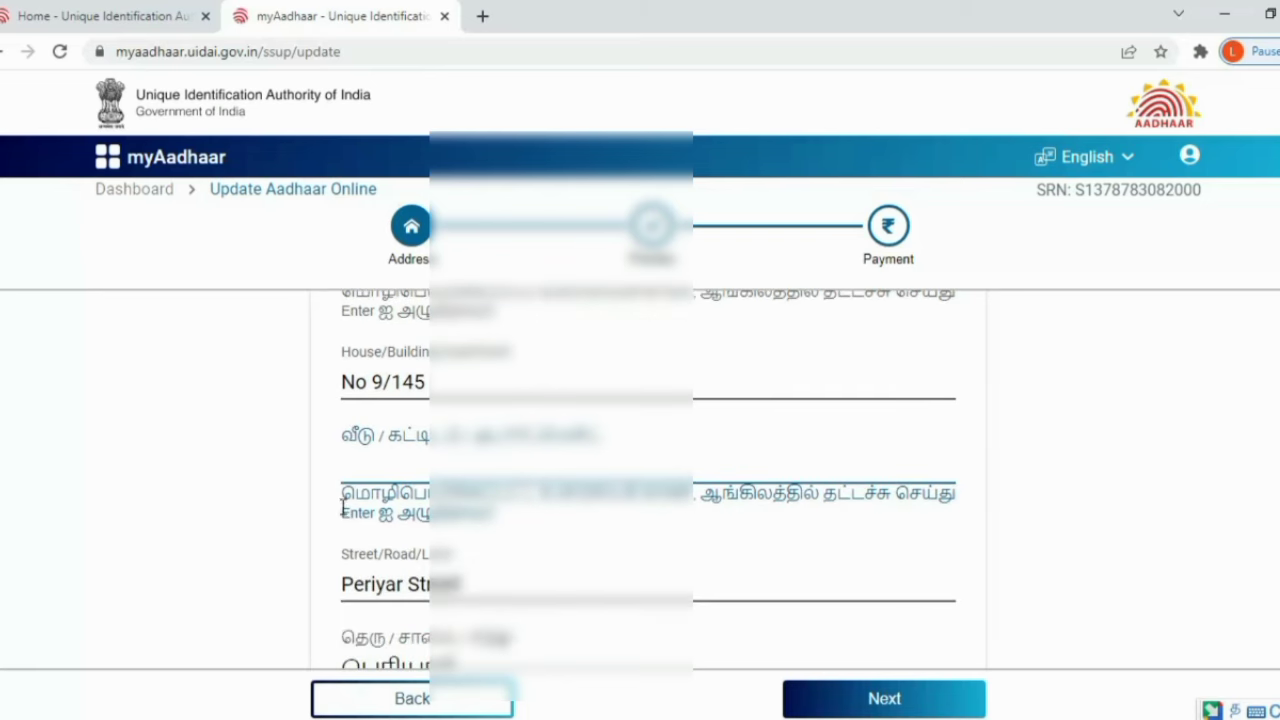
pyautogui.press('Tab')
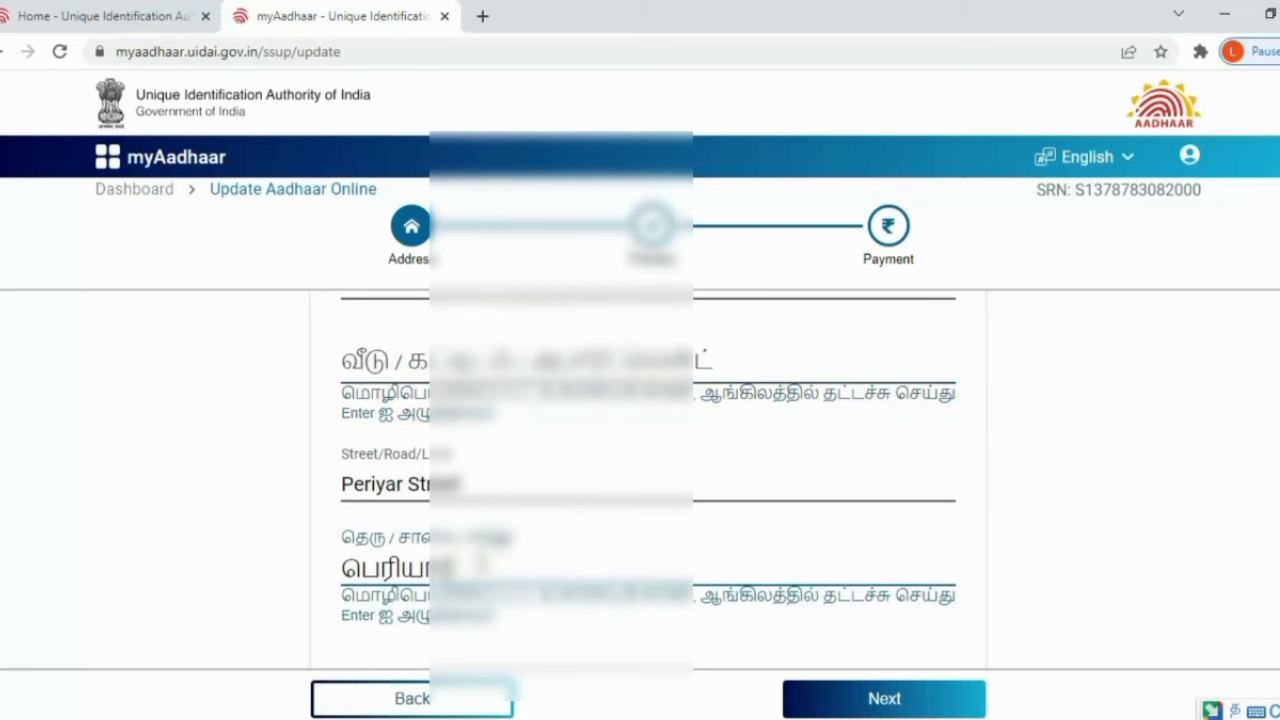
pyautogui.write('theru')
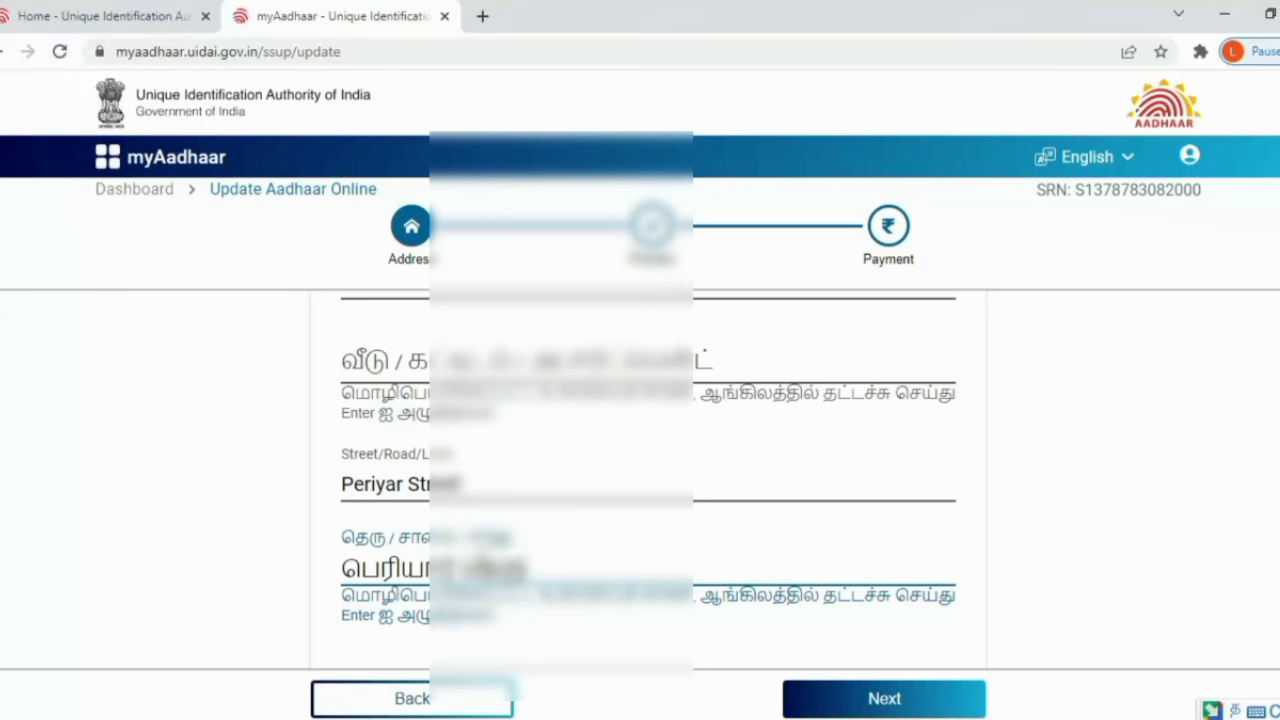
pyautogui.press('Tab')
# Enter the Area/Locality name and capitalize the first letter of each word
pyautogui.click(400, 481)
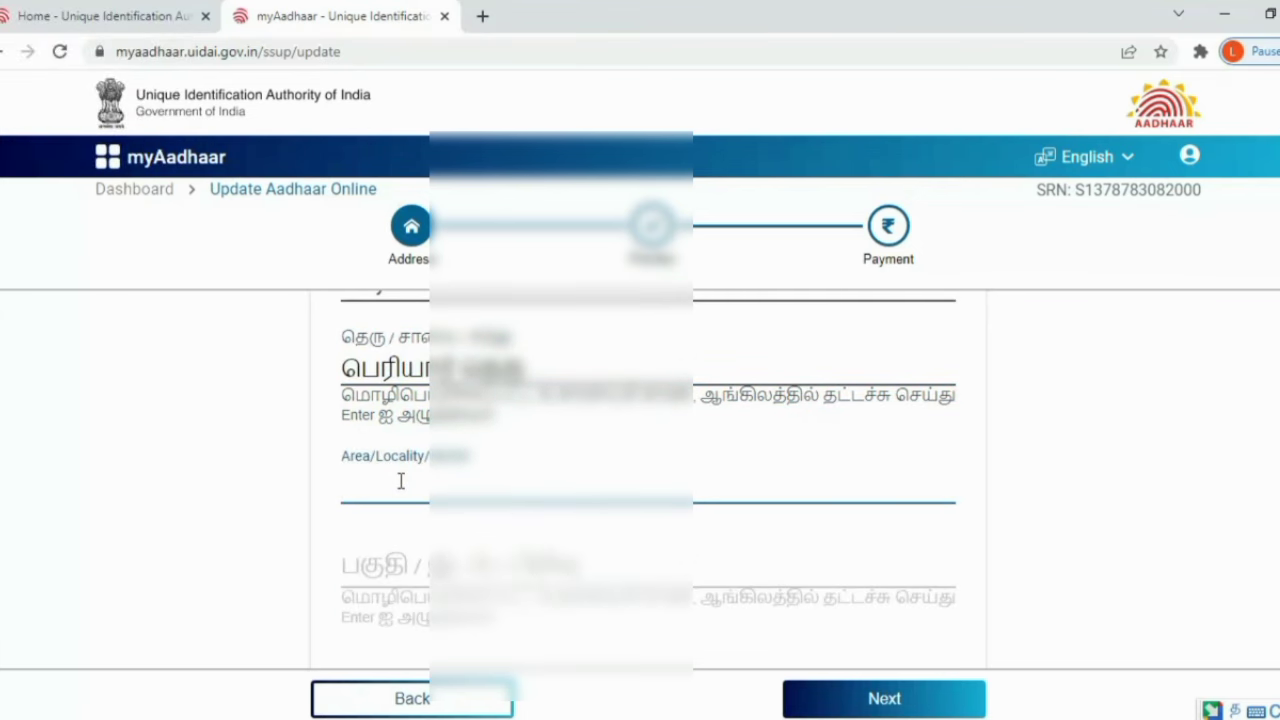
pyautogui.press('Escape')
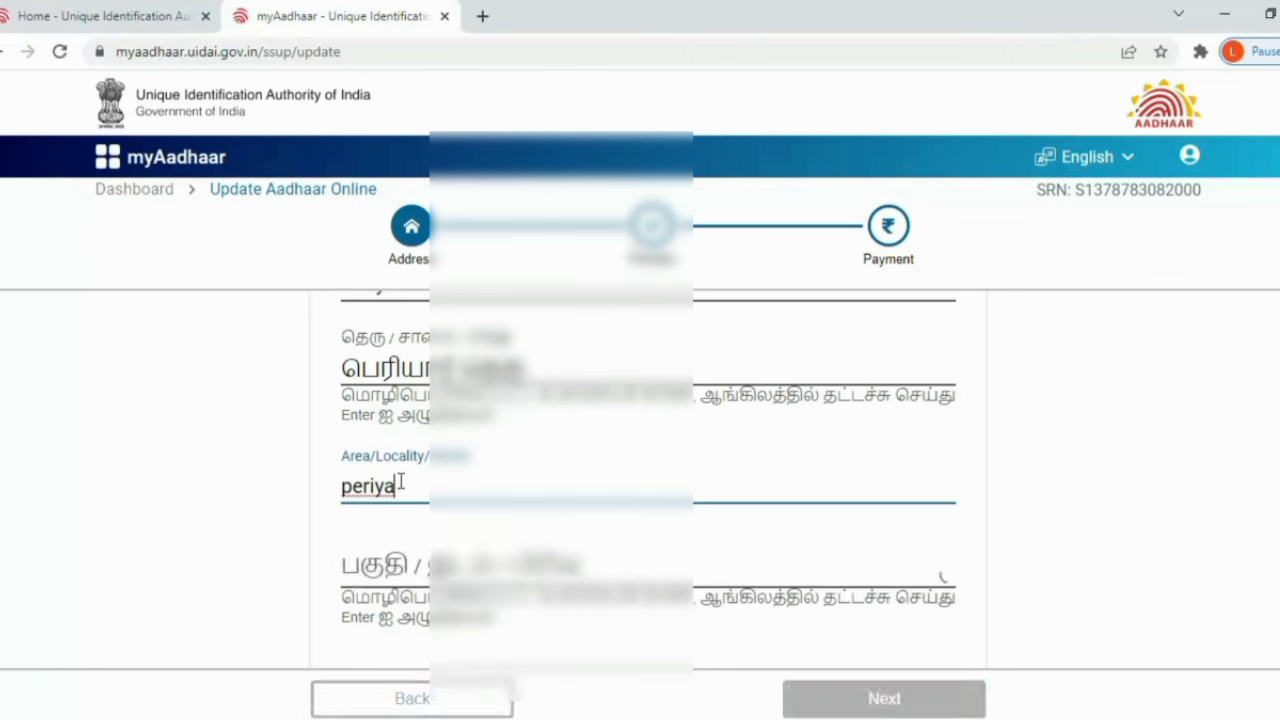
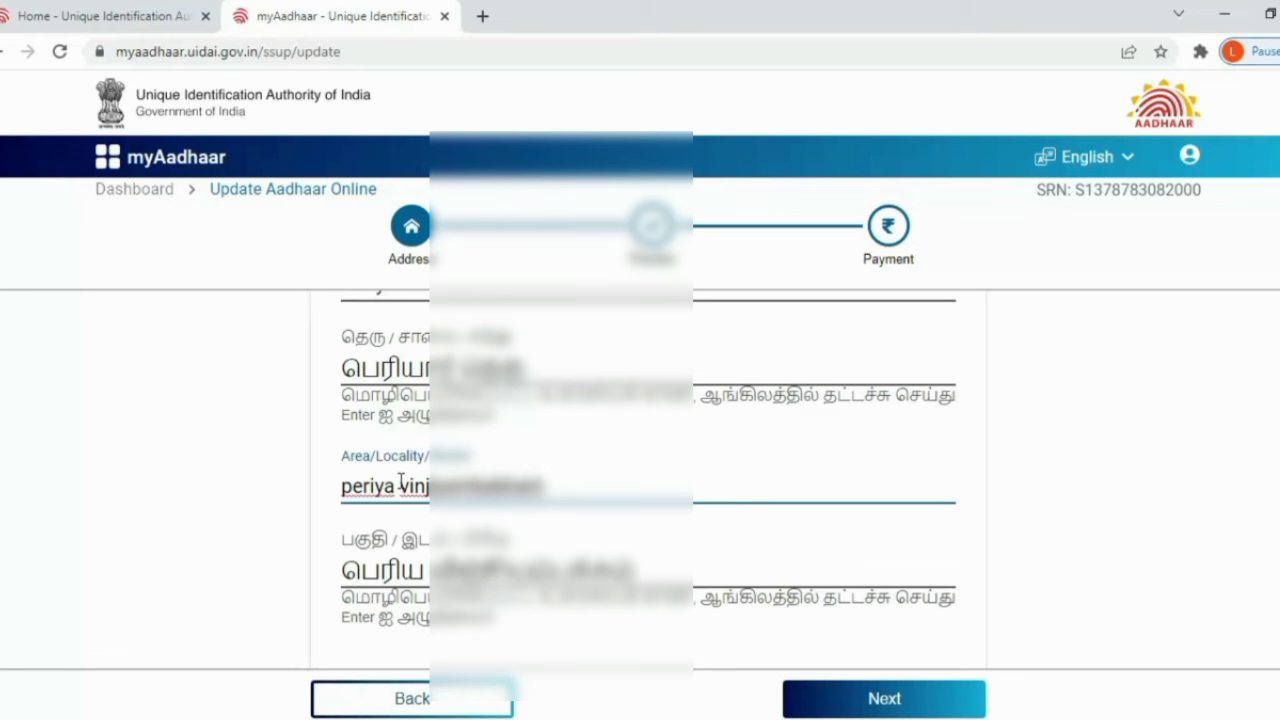
pyautogui.click(350, 486)
pyautogui.press('BackSpace')
pyautogui.write('P')
pyautogui.click(413, 486)
pyautogui.press('BackSpace')
pyautogui.write('V')
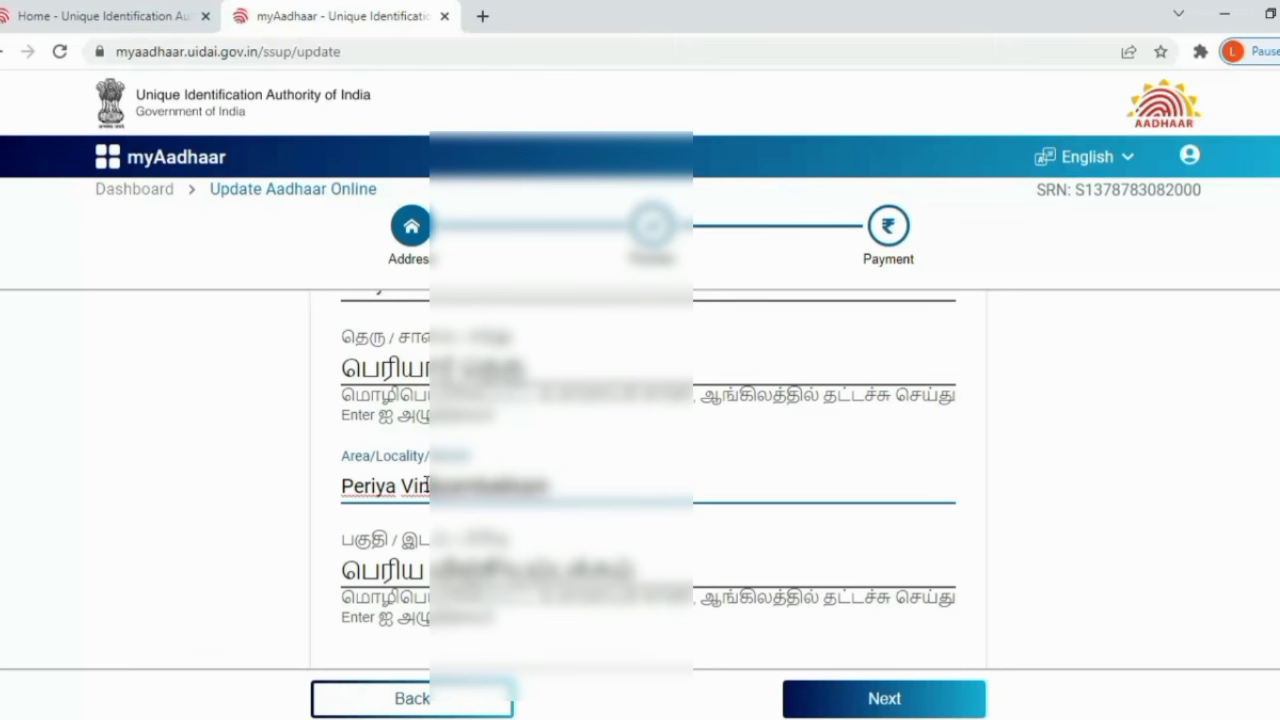
pyautogui.scroll(-2, 621, 538)
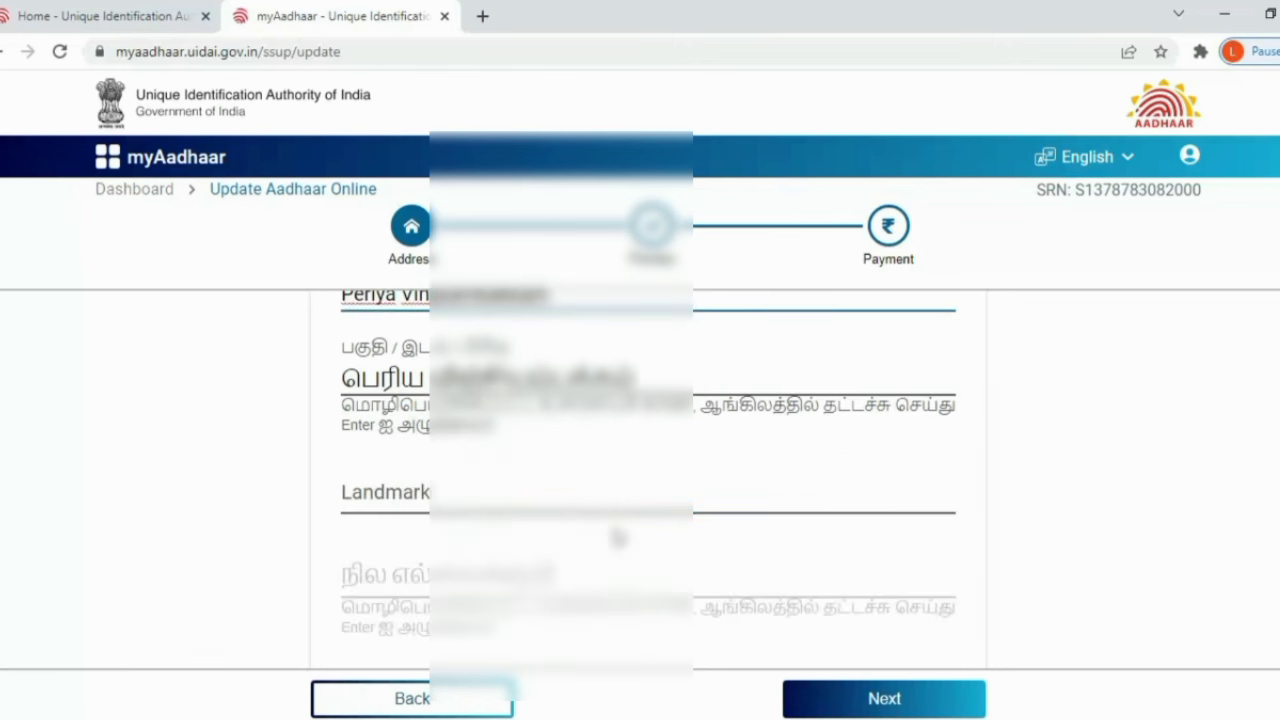
pyautogui.scroll(-2, 545, 553)
# Enter the address pincode and pick the matching village from the list
pyautogui.click(397, 491)
pyautogui.write('603204')
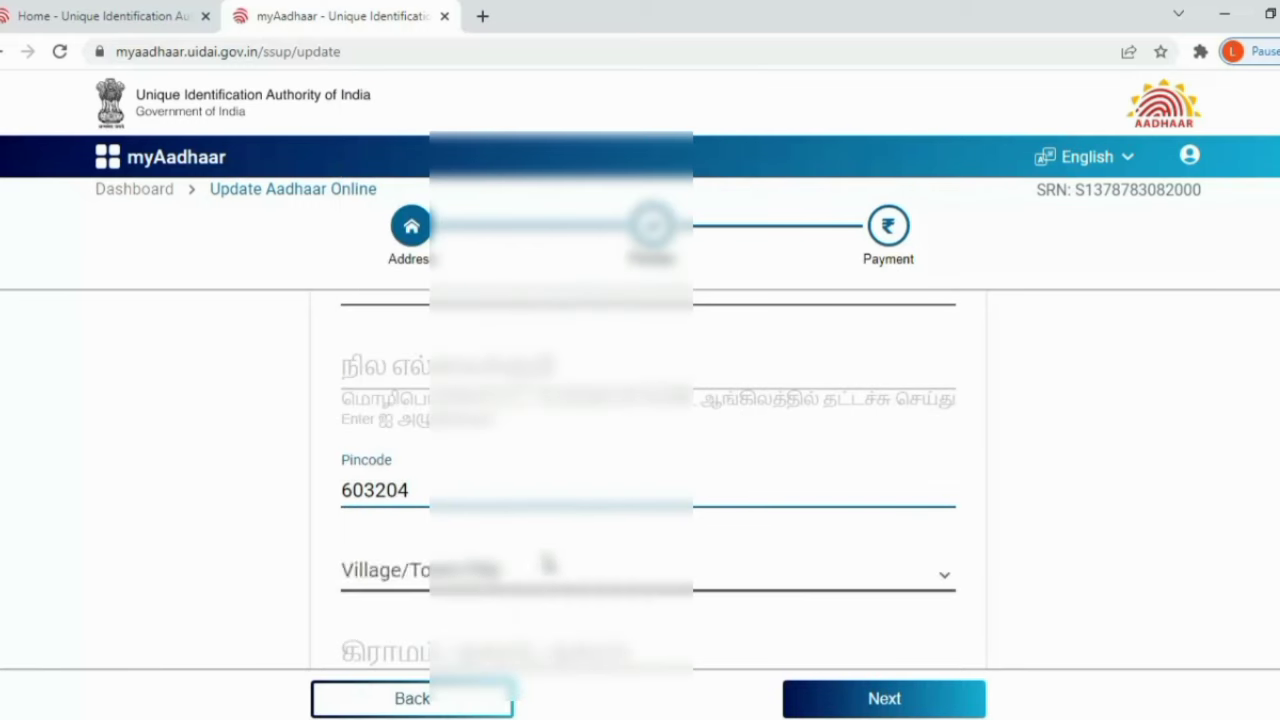
pyautogui.click(440, 574)
pyautogui.press('s')
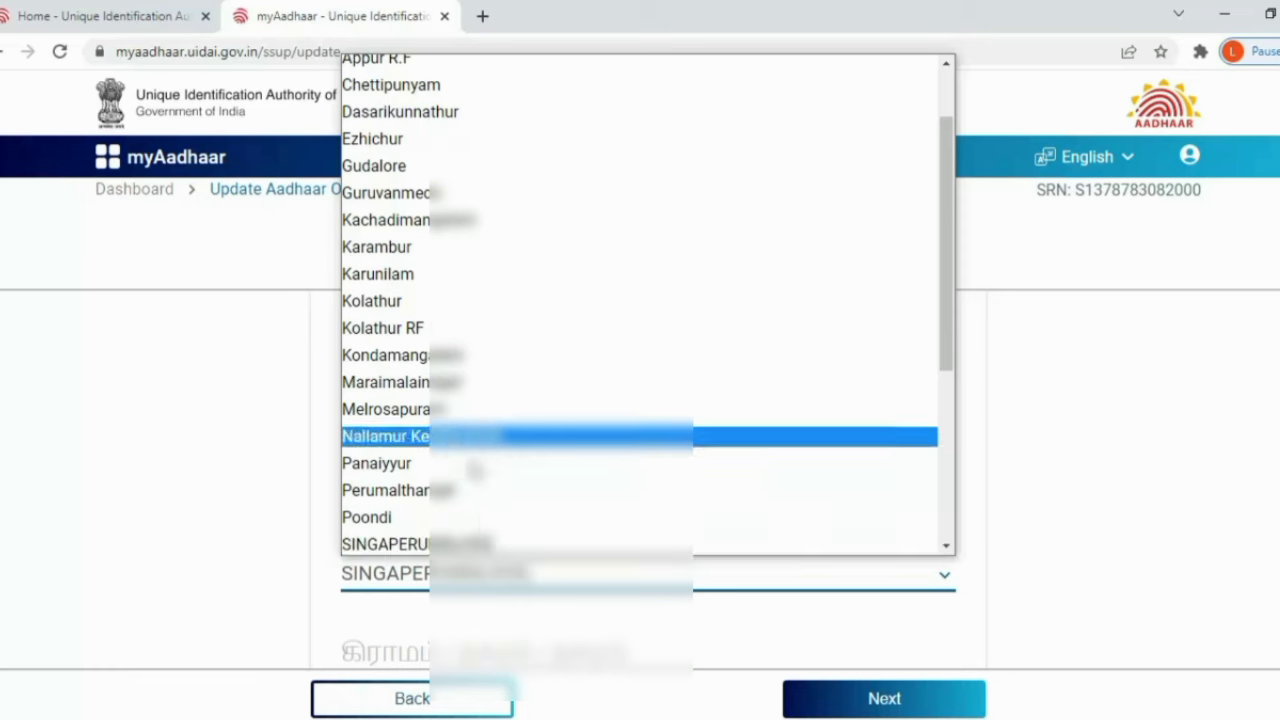
pyautogui.press('Return')
pyautogui.scroll(-3, 510, 569)
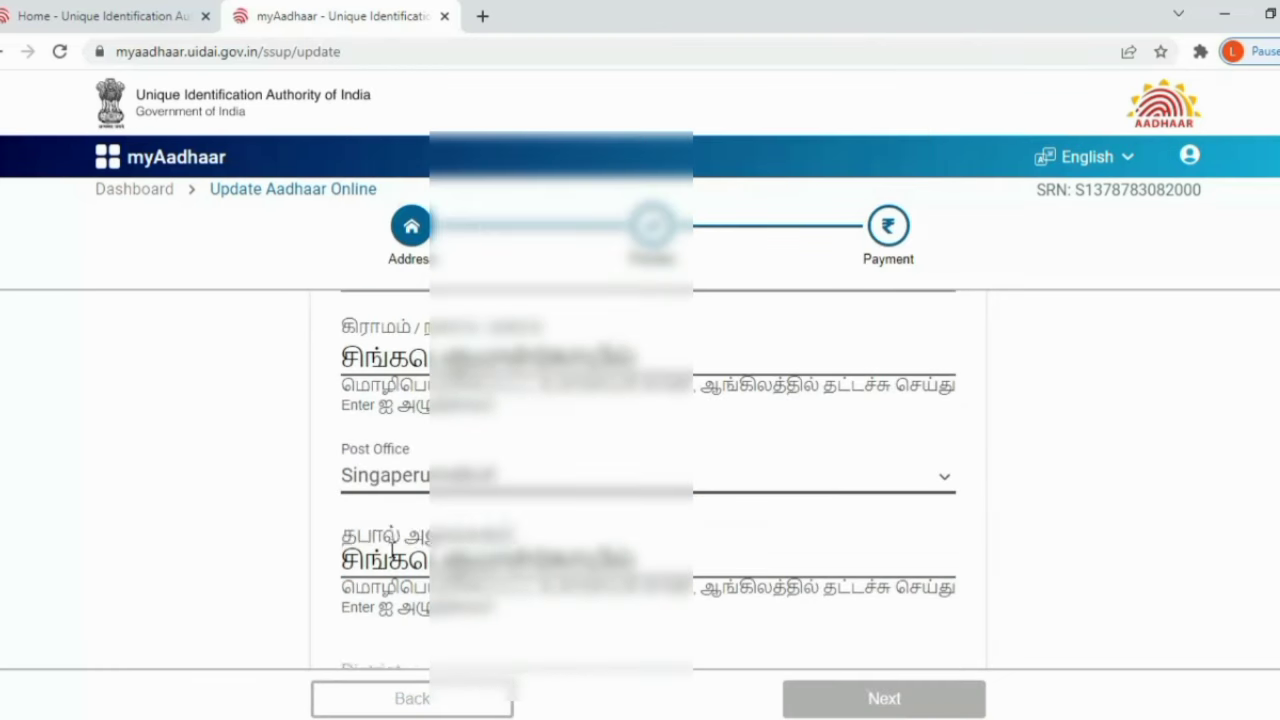
pyautogui.scroll(-1, 510, 569)
# Keep the prefilled district and state after checking the district choices
pyautogui.click(485, 478)
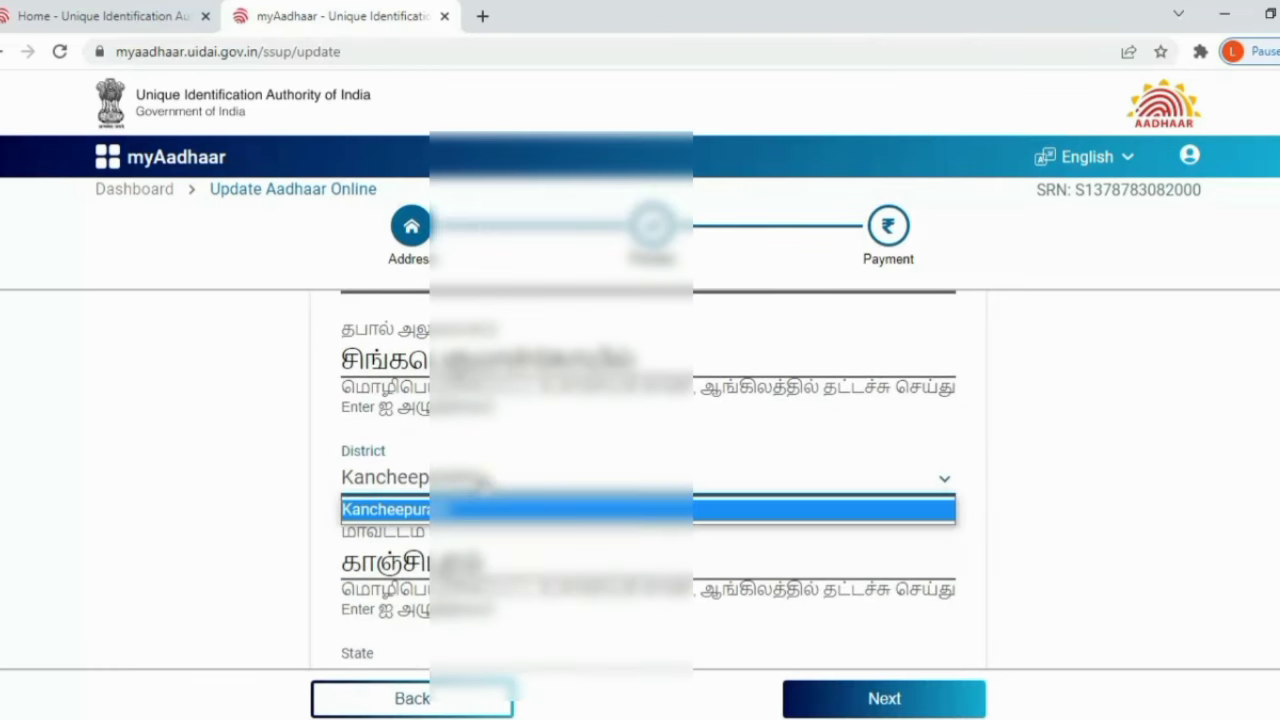
pyautogui.click(167, 519)
pyautogui.scroll(-2, 586, 537)
pyautogui.scroll(2, 586, 537)
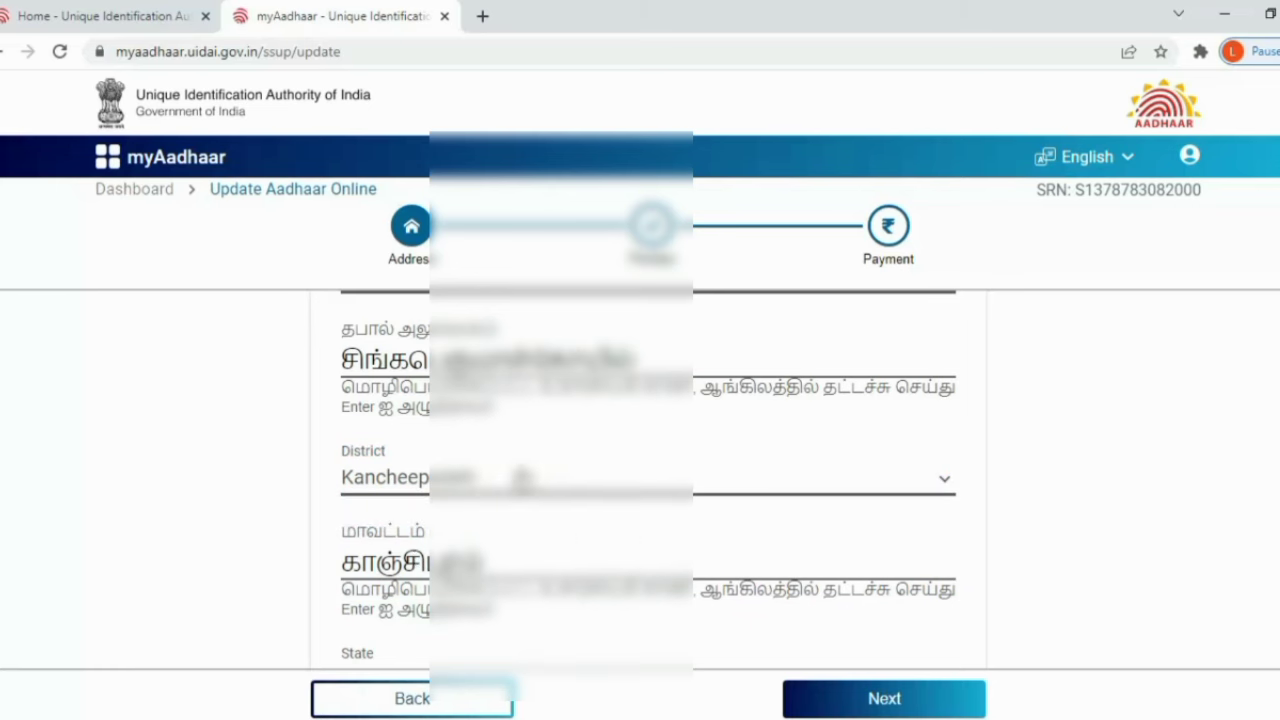
pyautogui.click(929, 480)
pyautogui.scroll(-3, 556, 548)
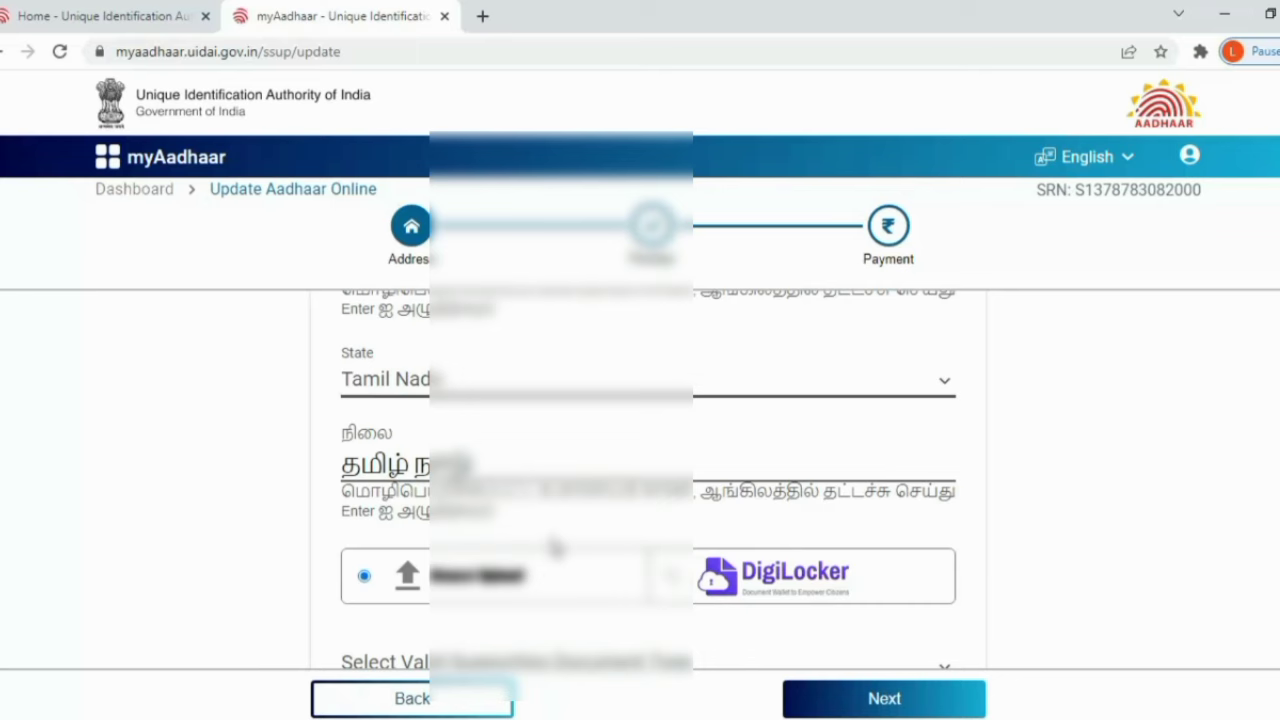
pyautogui.scroll(10, 556, 548)
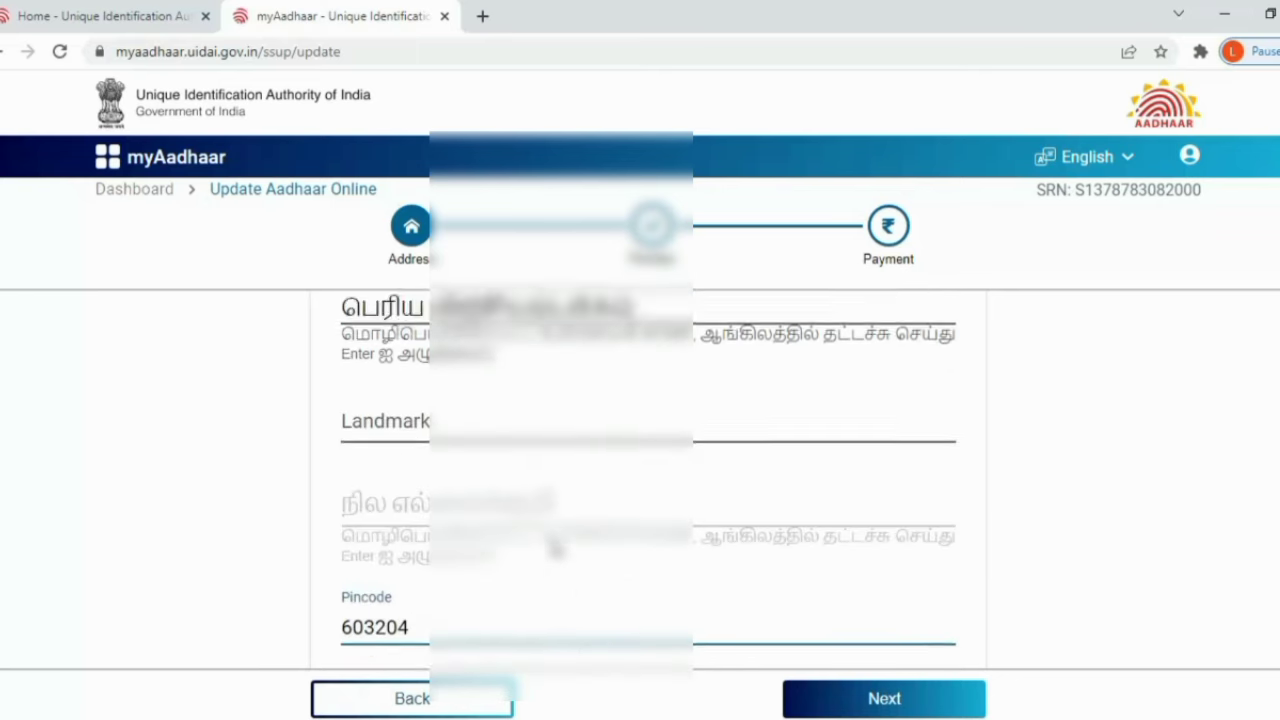
pyautogui.scroll(4, 556, 548)
pyautogui.scroll(-2, 553, 520)
pyautogui.scroll(-5, 553, 525)
pyautogui.scroll(-5, 553, 524)
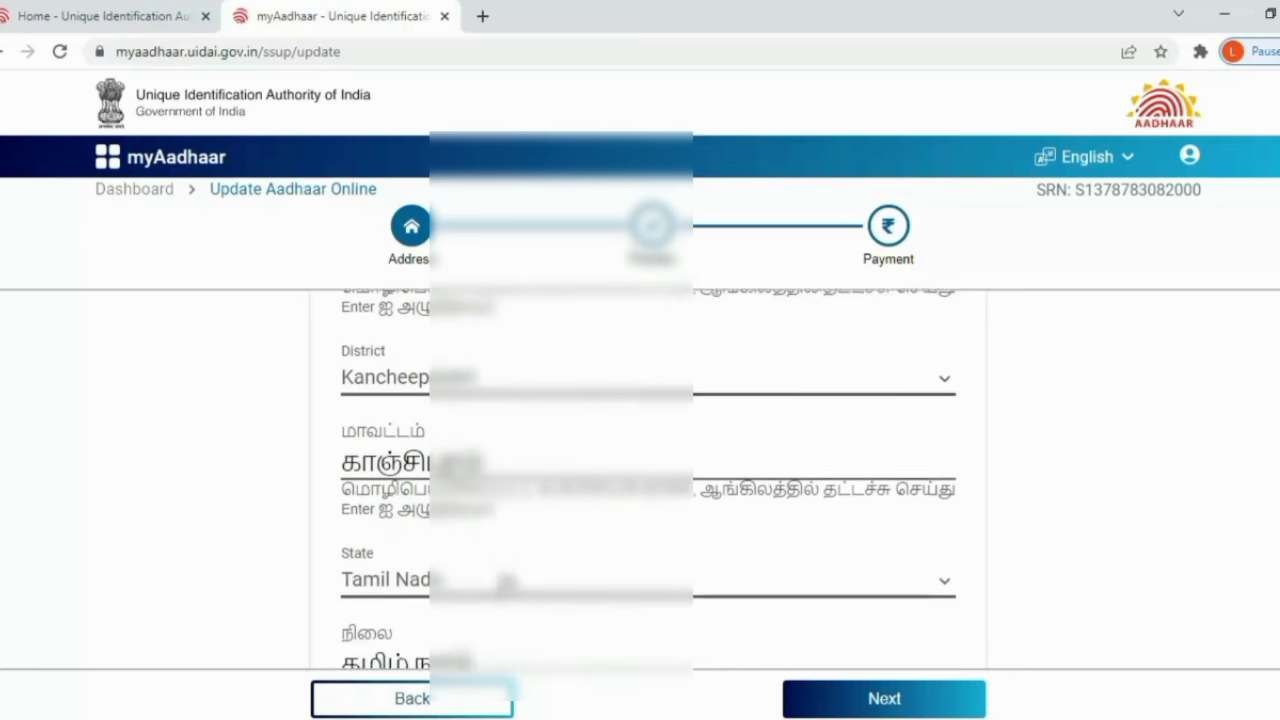
pyautogui.scroll(-2, 506, 584)
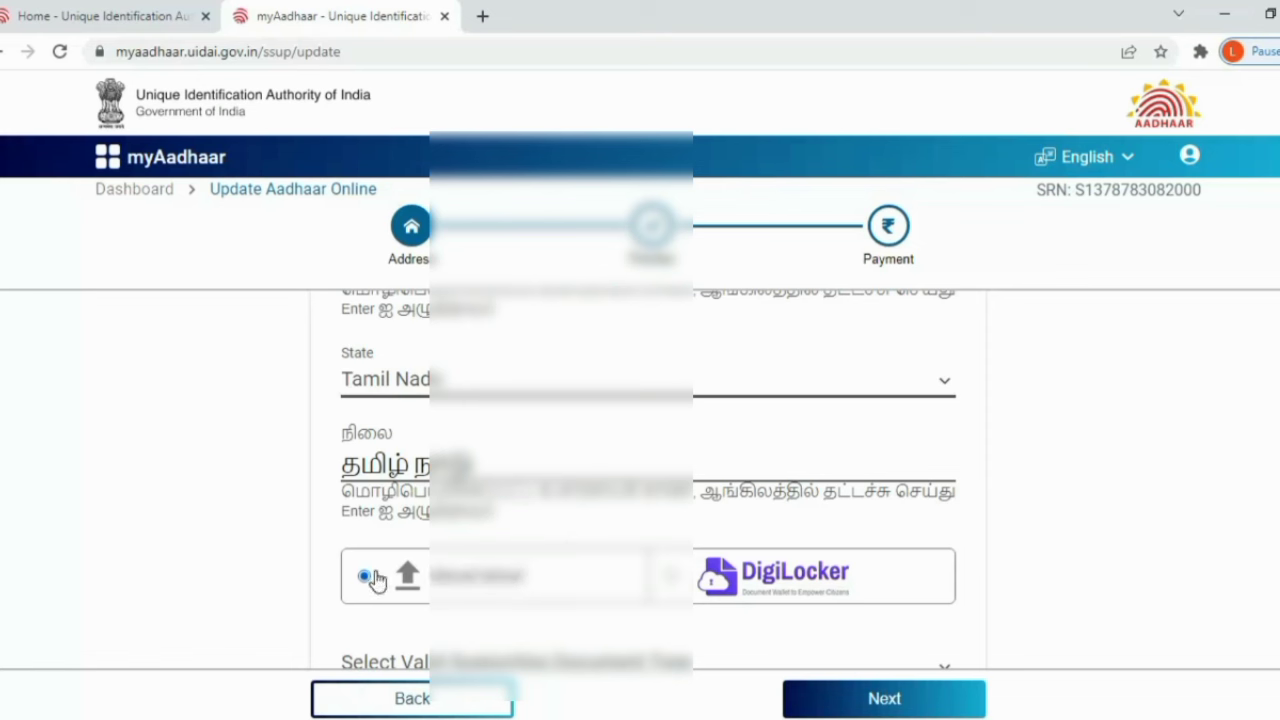
# Choose Manual Upload for the proof of address document
pyautogui.click(363, 575)
pyautogui.scroll(-1, 443, 592)
pyautogui.scroll(-3, 400, 575)
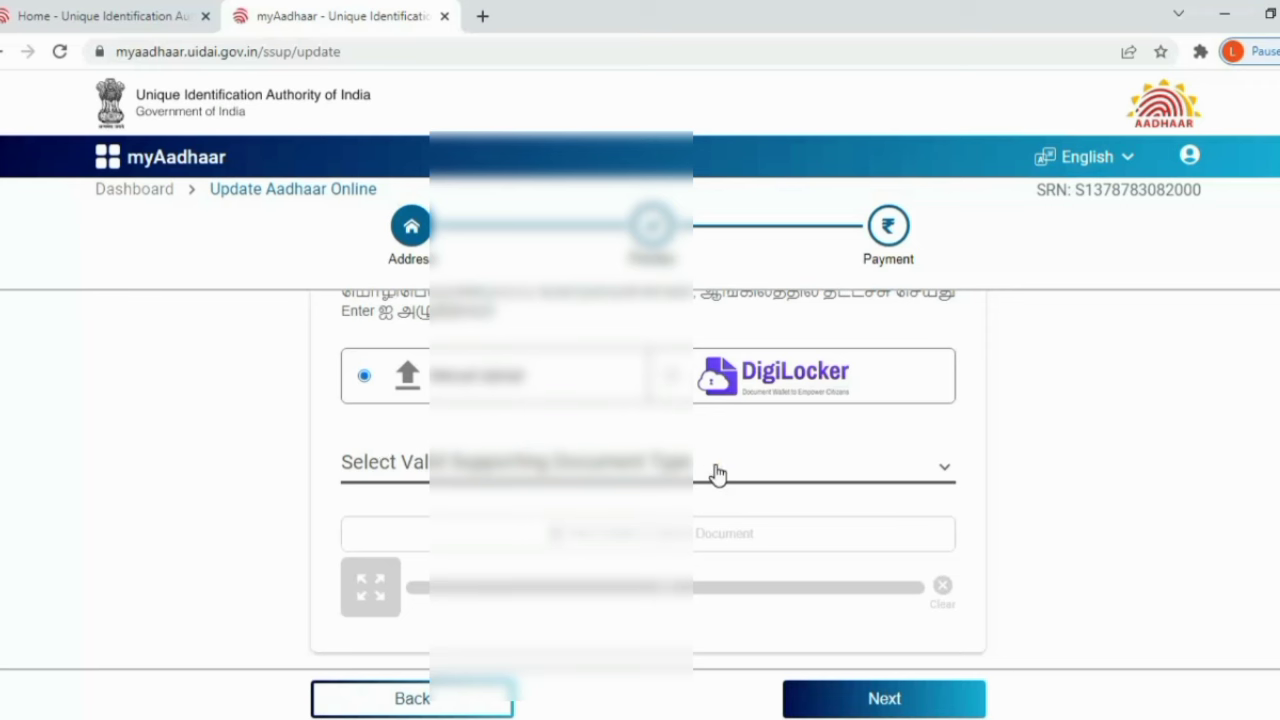
# Pick Ration/PDS Card from the supporting document type list to show its advisory
pyautogui.click(716, 472)
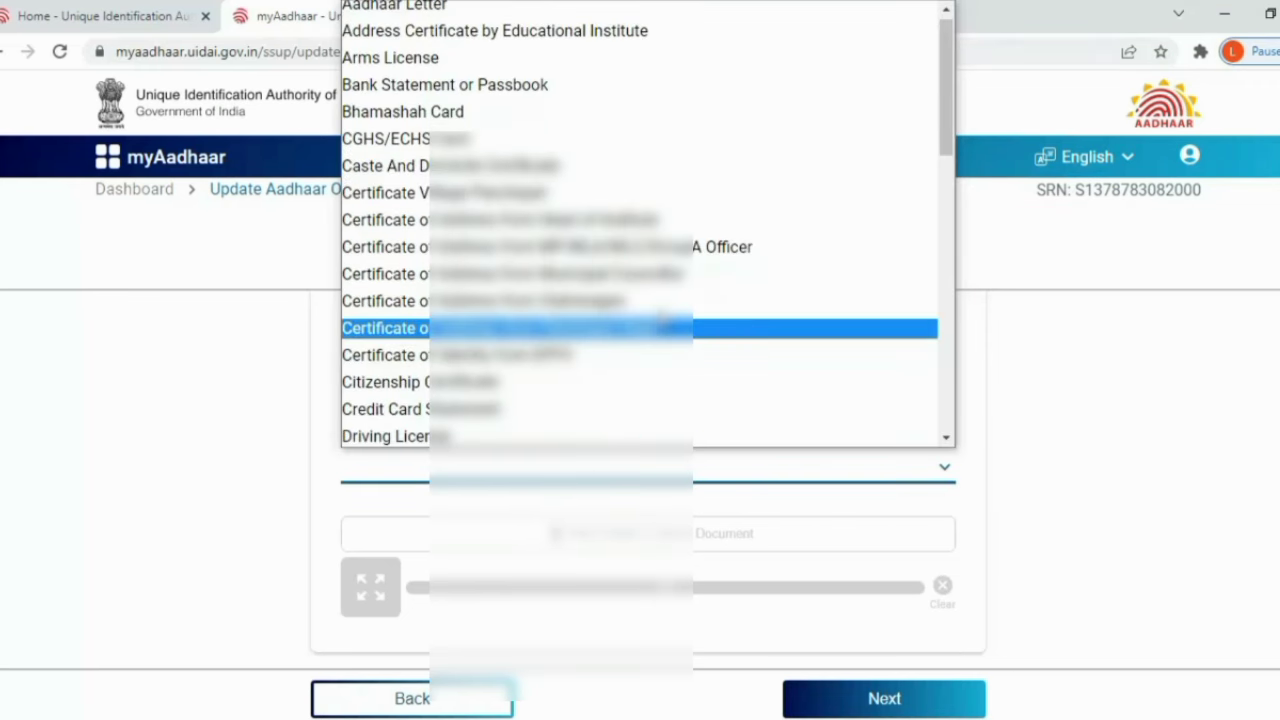
pyautogui.scroll(-3, 663, 316)
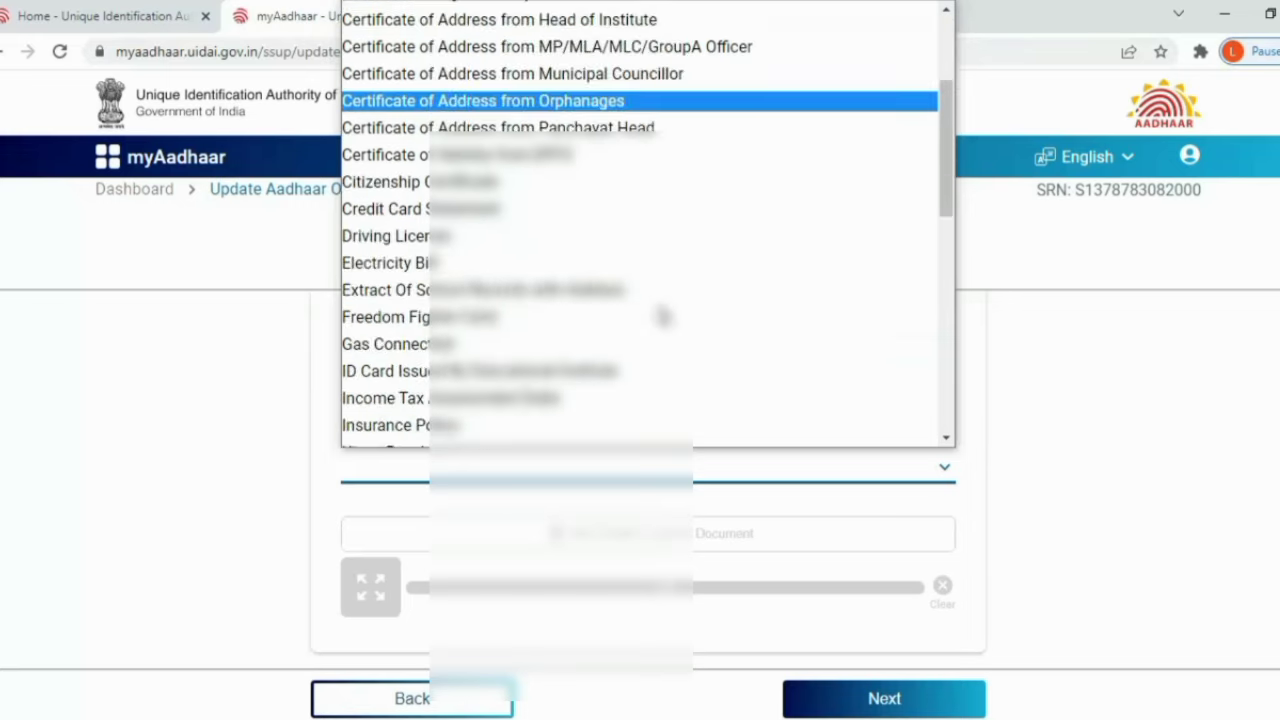
pyautogui.press('Escape')
pyautogui.click(528, 472)
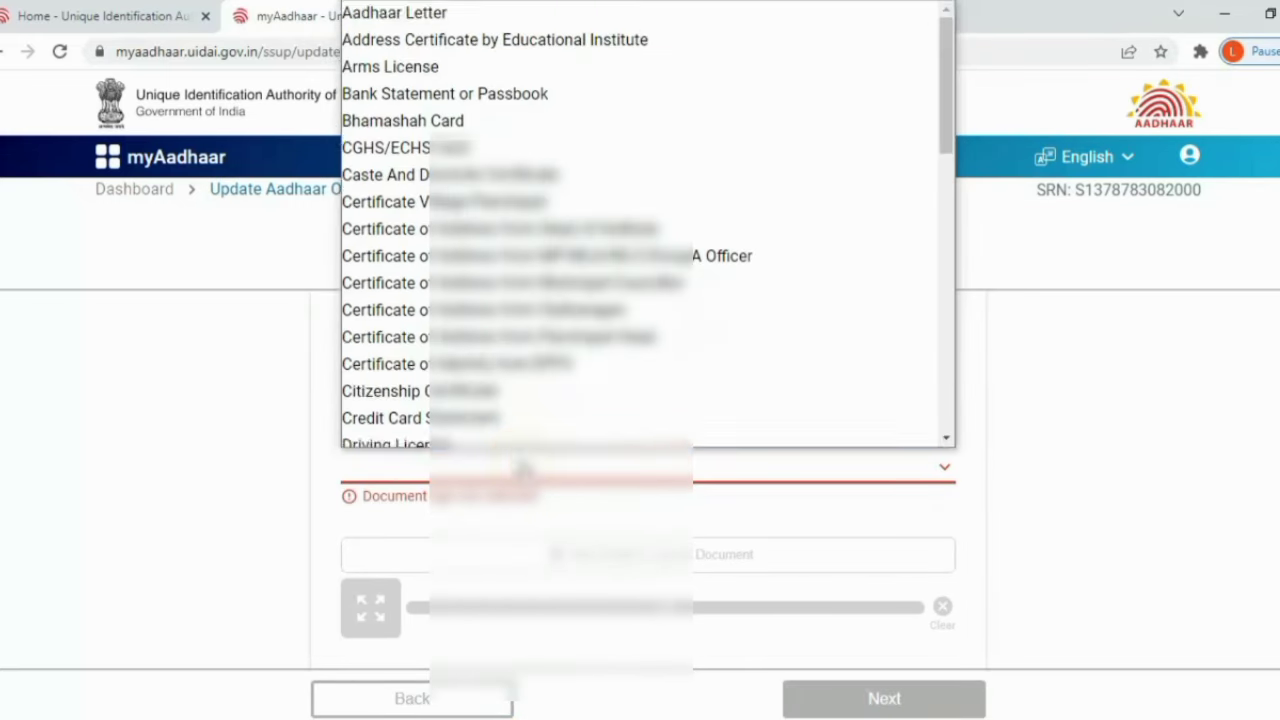
pyautogui.scroll(-6, 461, 400)
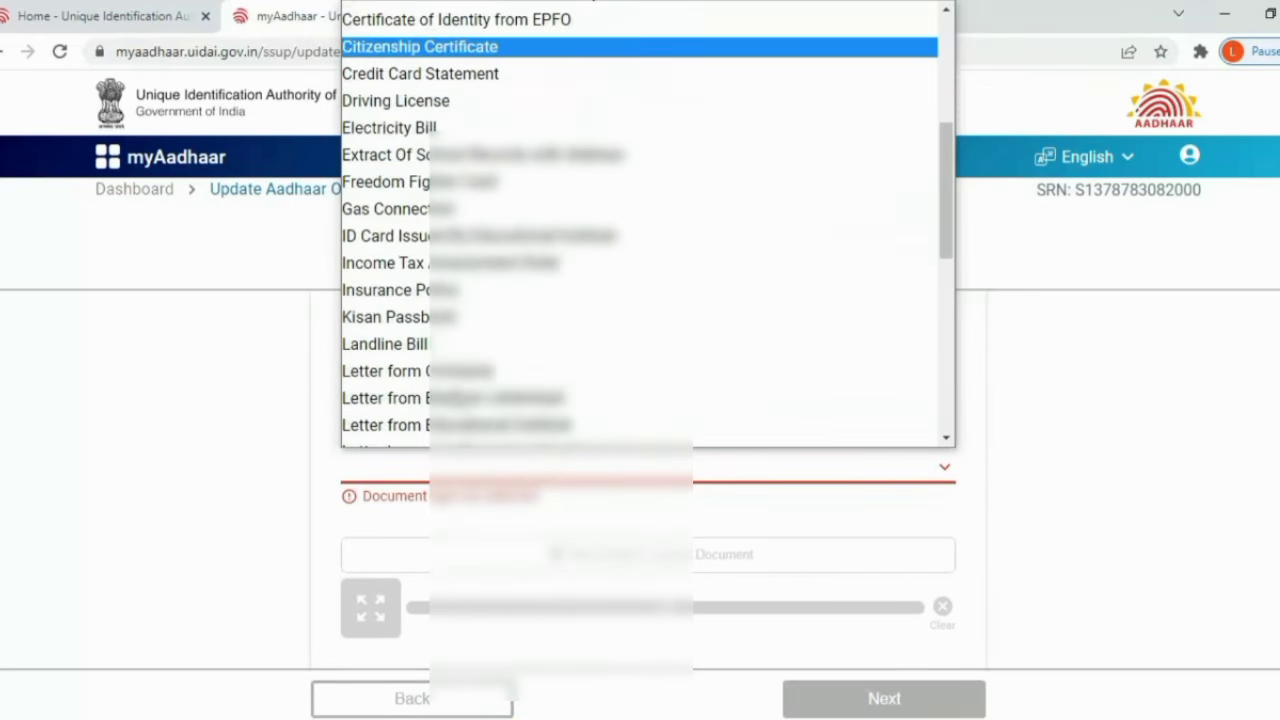
pyautogui.scroll(-2, 459, 400)
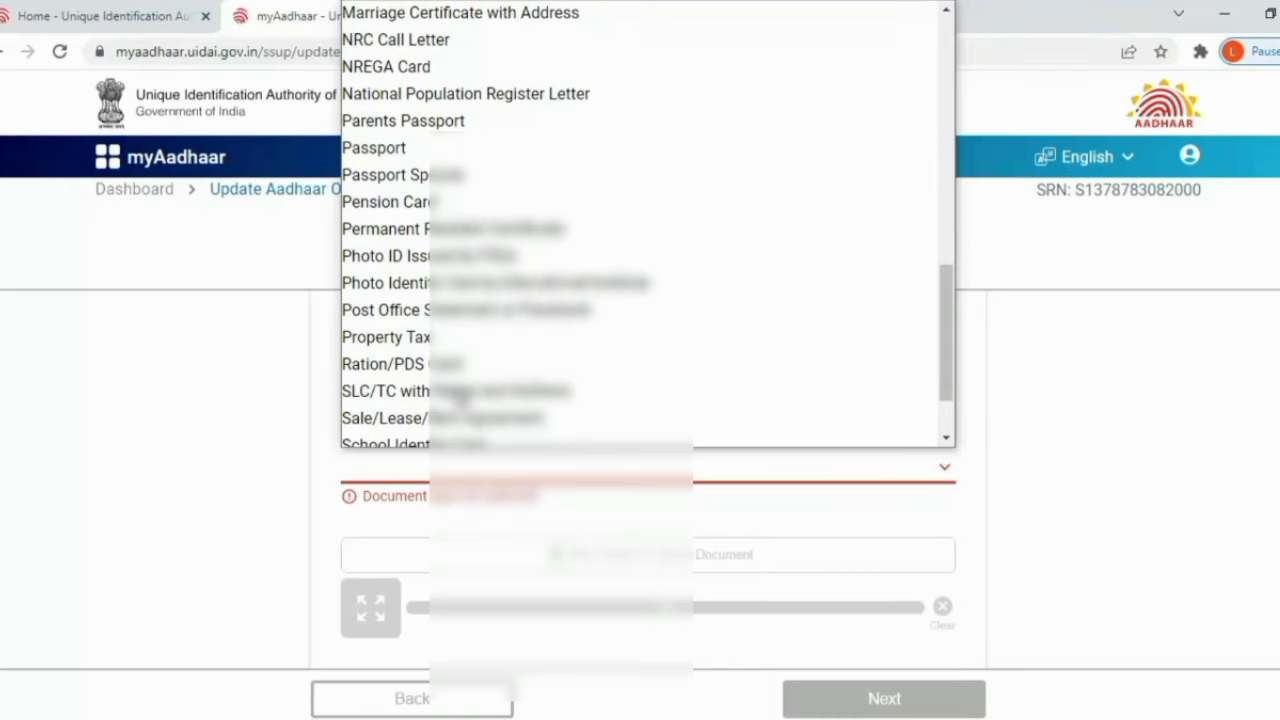
pyautogui.click(411, 366)
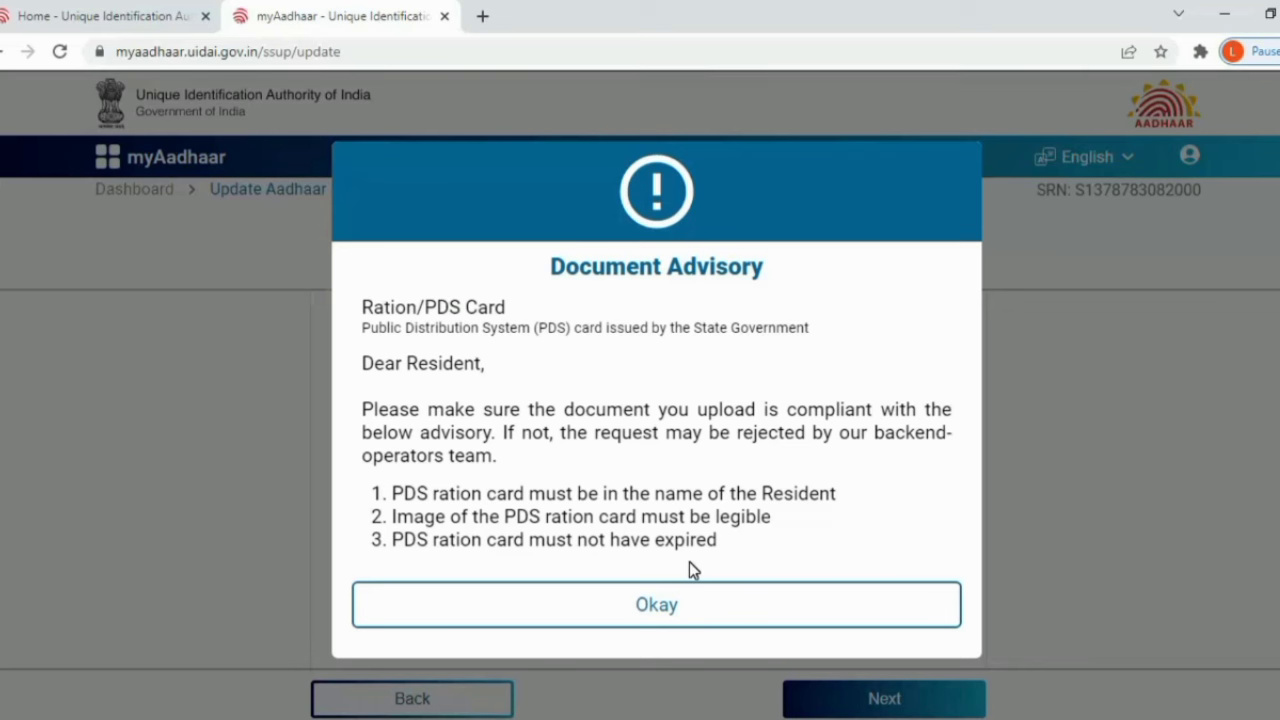
# Acknowledge the ration card advisory and upload the merged PDF scan as proof
pyautogui.click(670, 603)
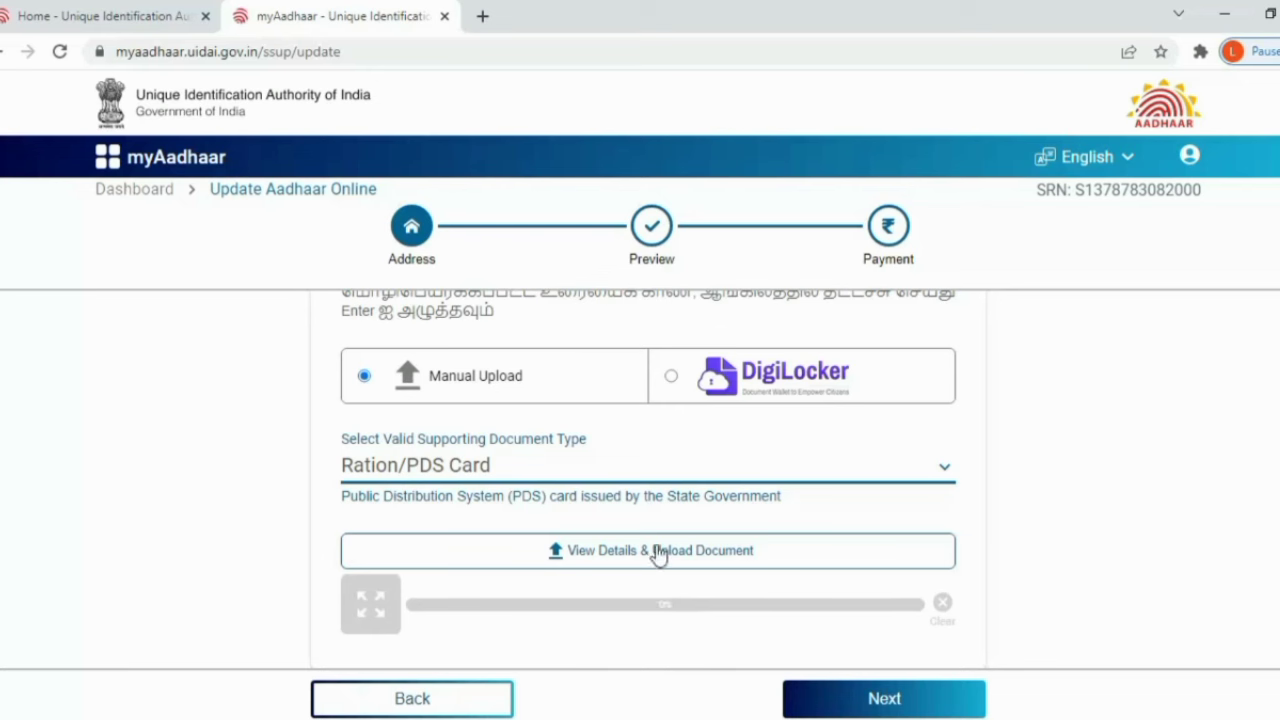
pyautogui.click(621, 550)
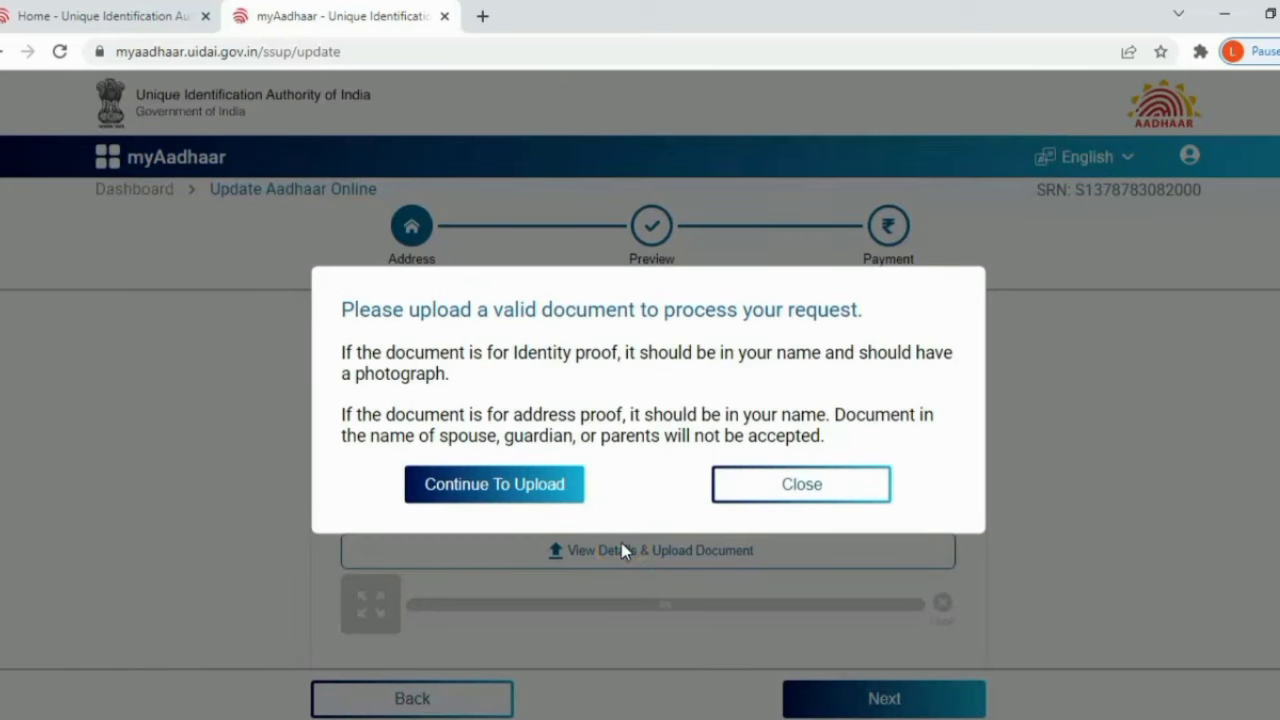
pyautogui.click(490, 482)
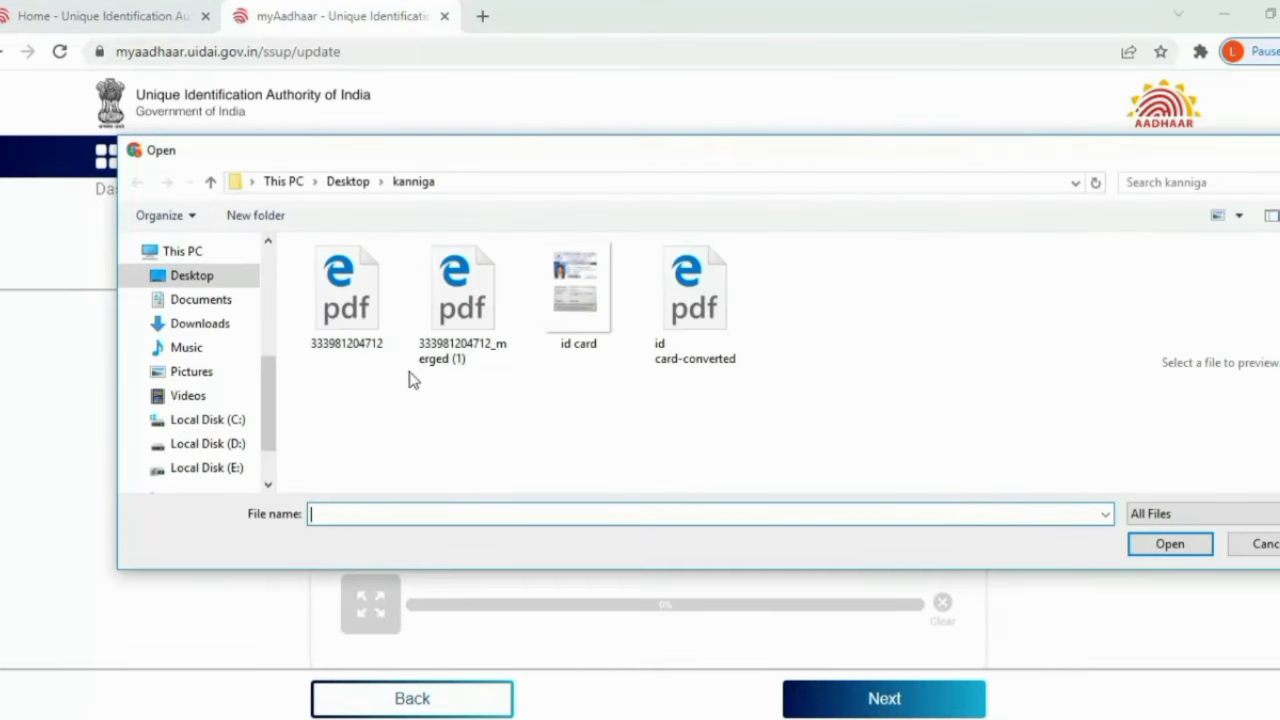
pyautogui.click(456, 317)
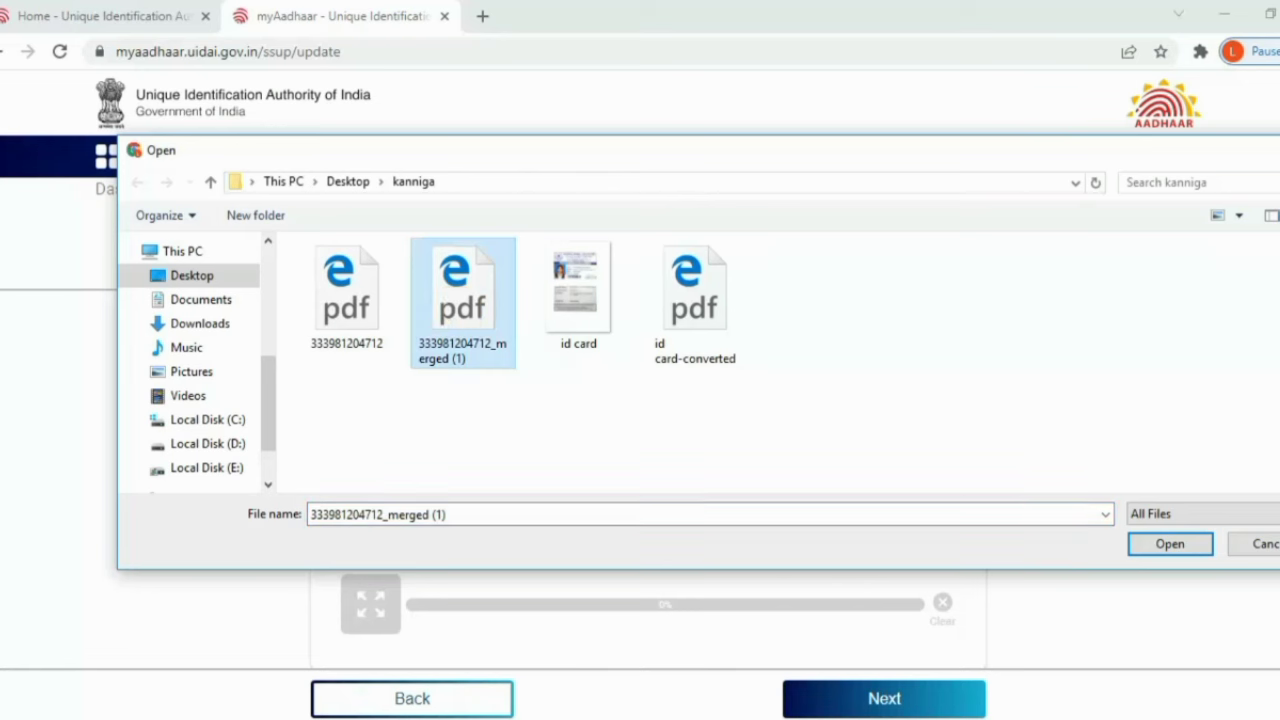
pyautogui.click(1157, 551)
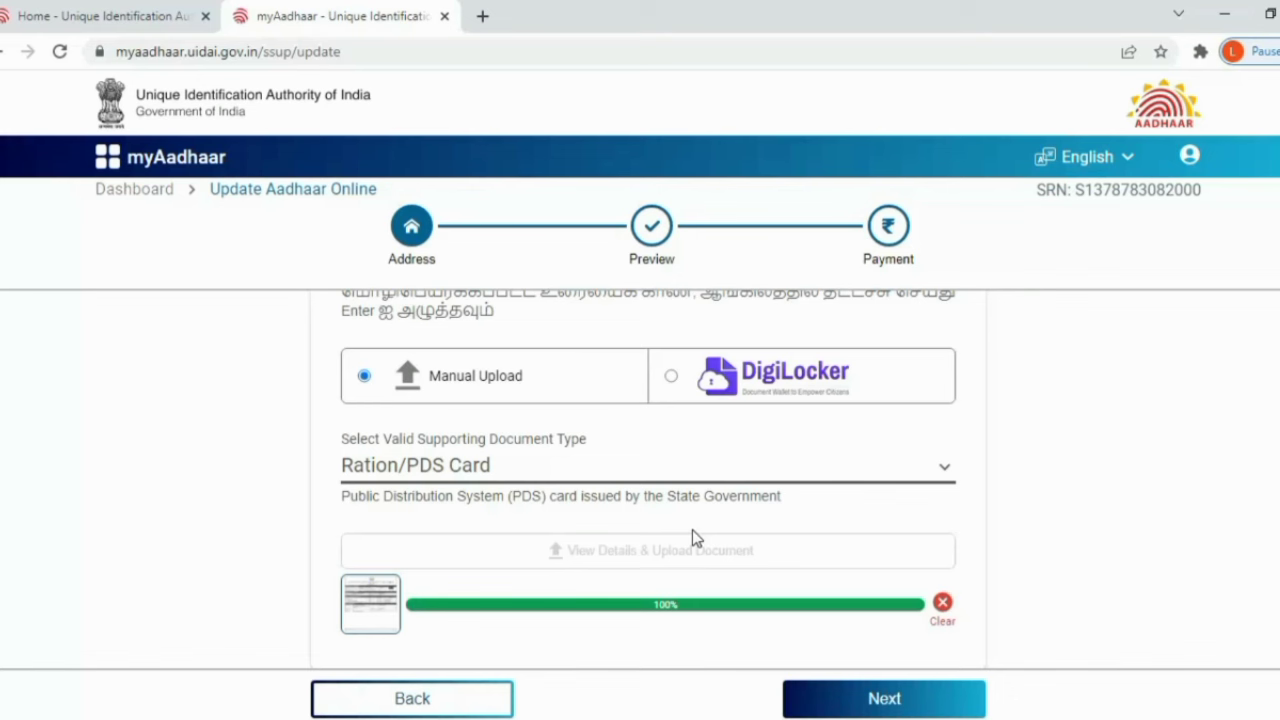
# Review the new address on the Preview page and continue to the Rs 50.00 payment
pyautogui.scroll(-1, 717, 520)
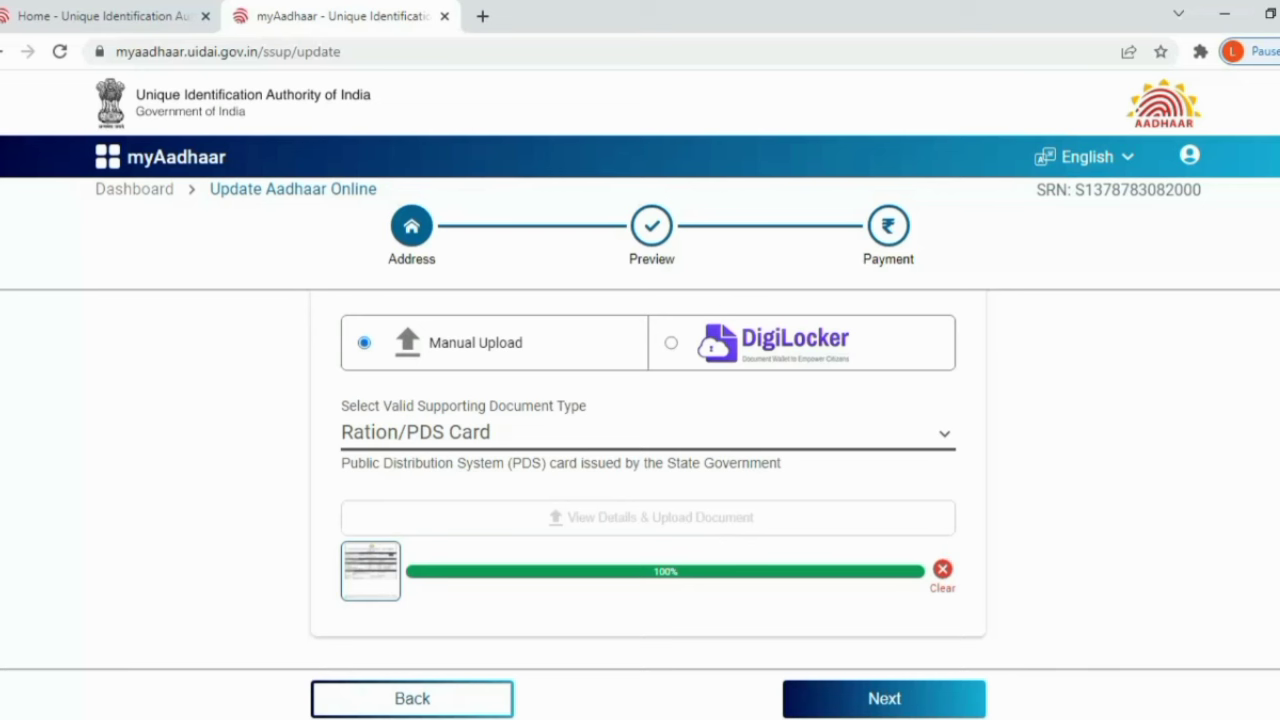
pyautogui.click(872, 698)
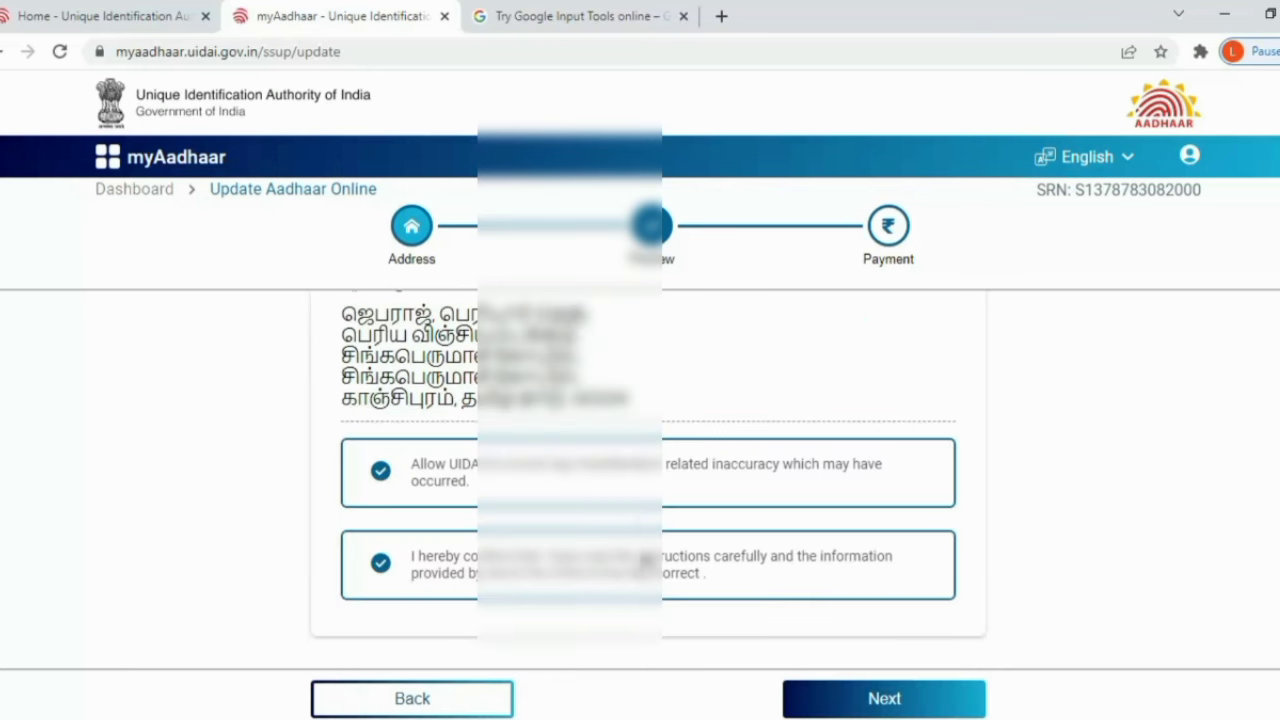
pyautogui.scroll(2, 682, 527)
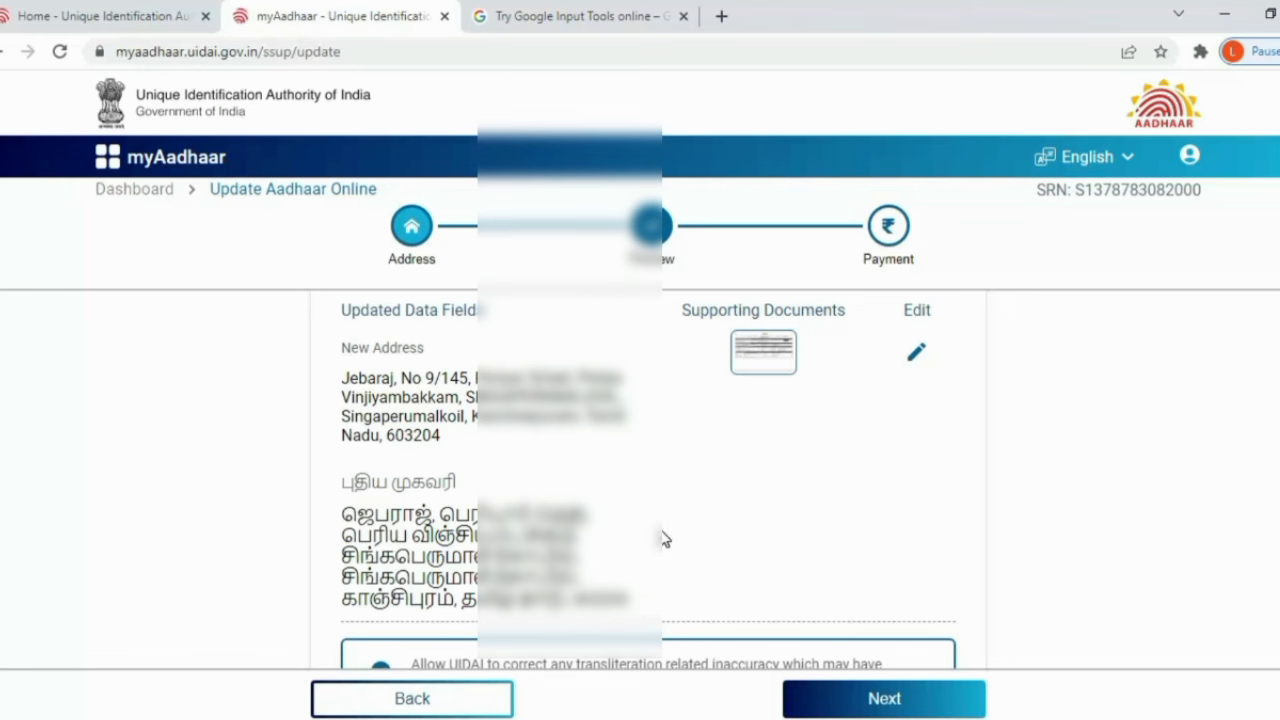
pyautogui.scroll(-3, 665, 540)
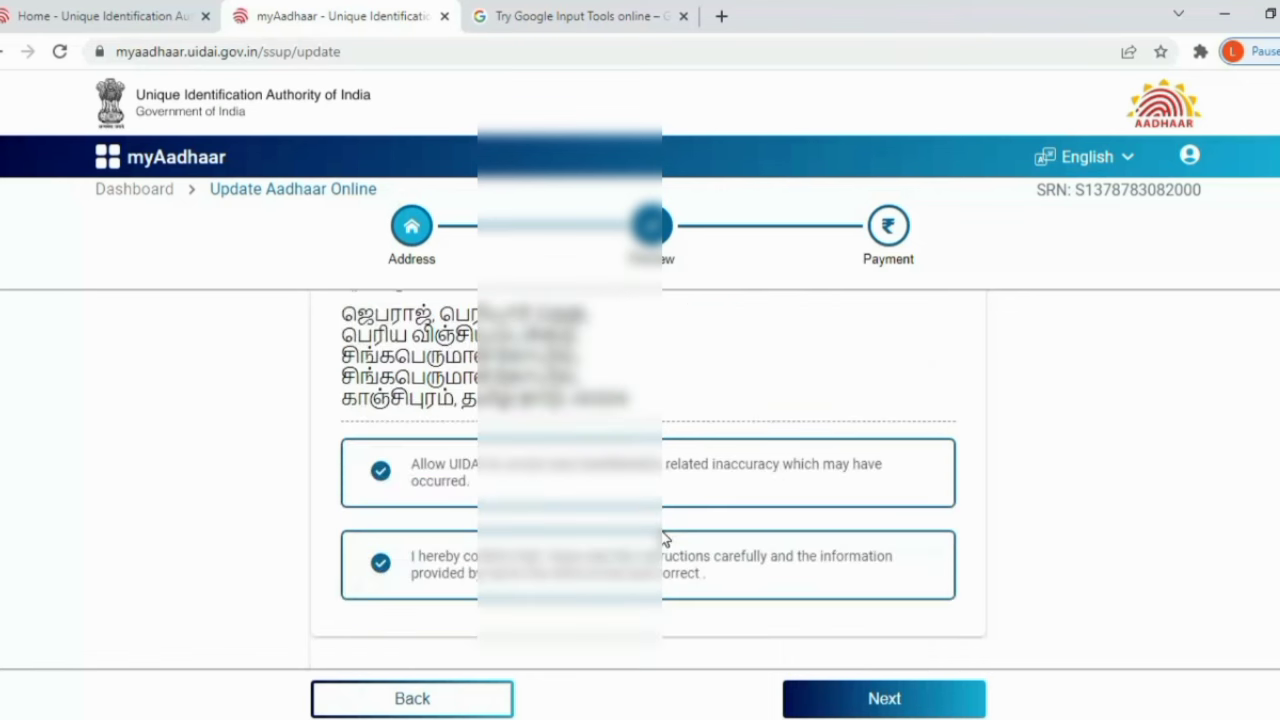
pyautogui.click(887, 697)
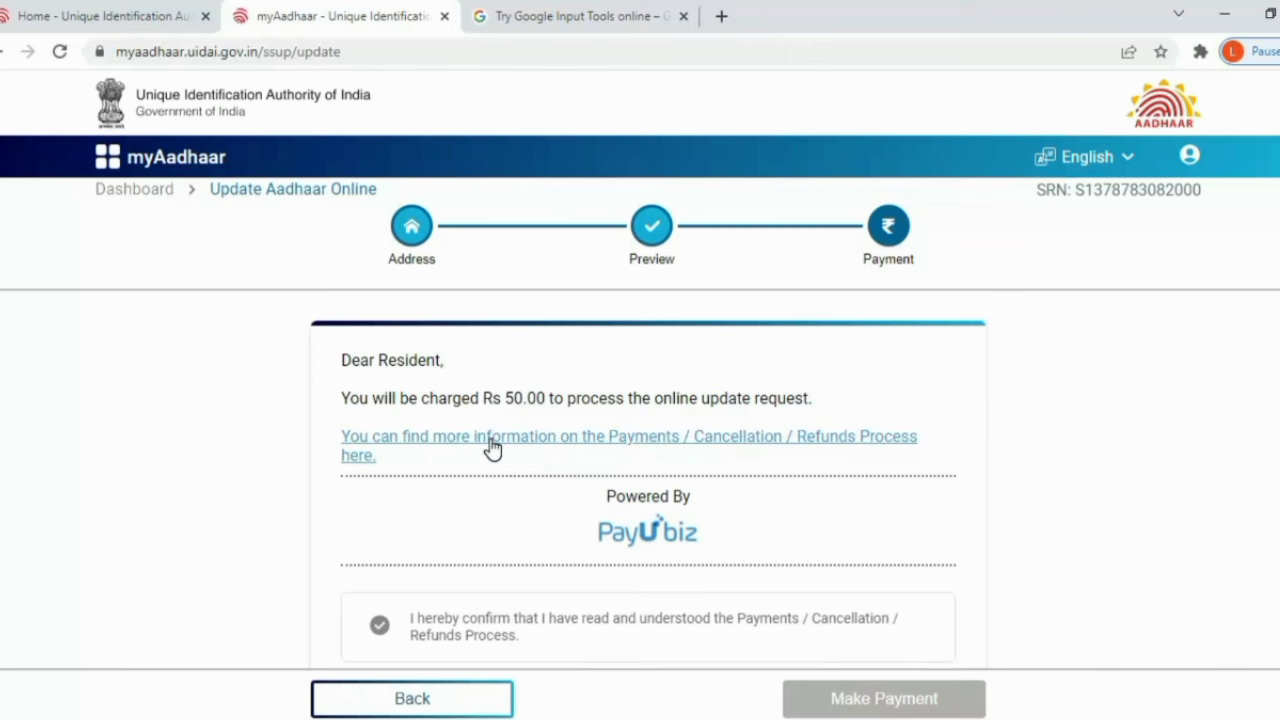
# Accept the refunds process and pay the ₹50 fee via State Bank of India net banking
pyautogui.scroll(-1, 694, 563)
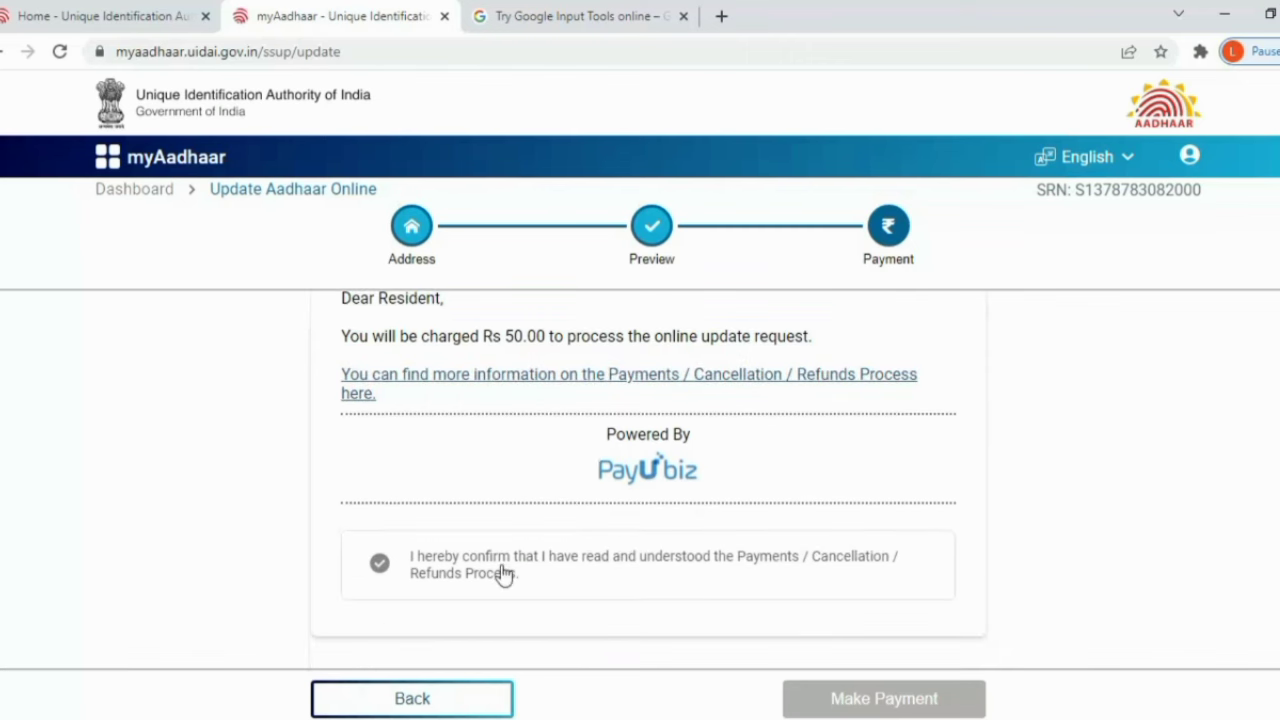
pyautogui.click(503, 573)
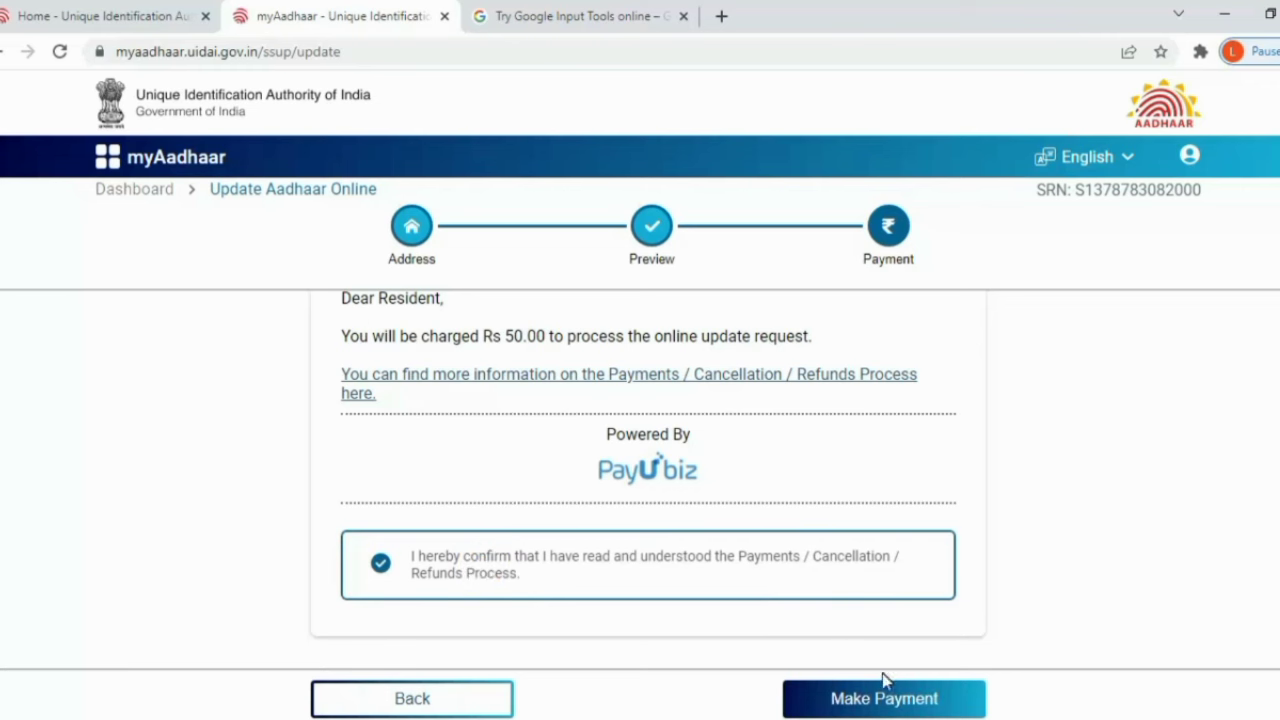
pyautogui.click(864, 697)
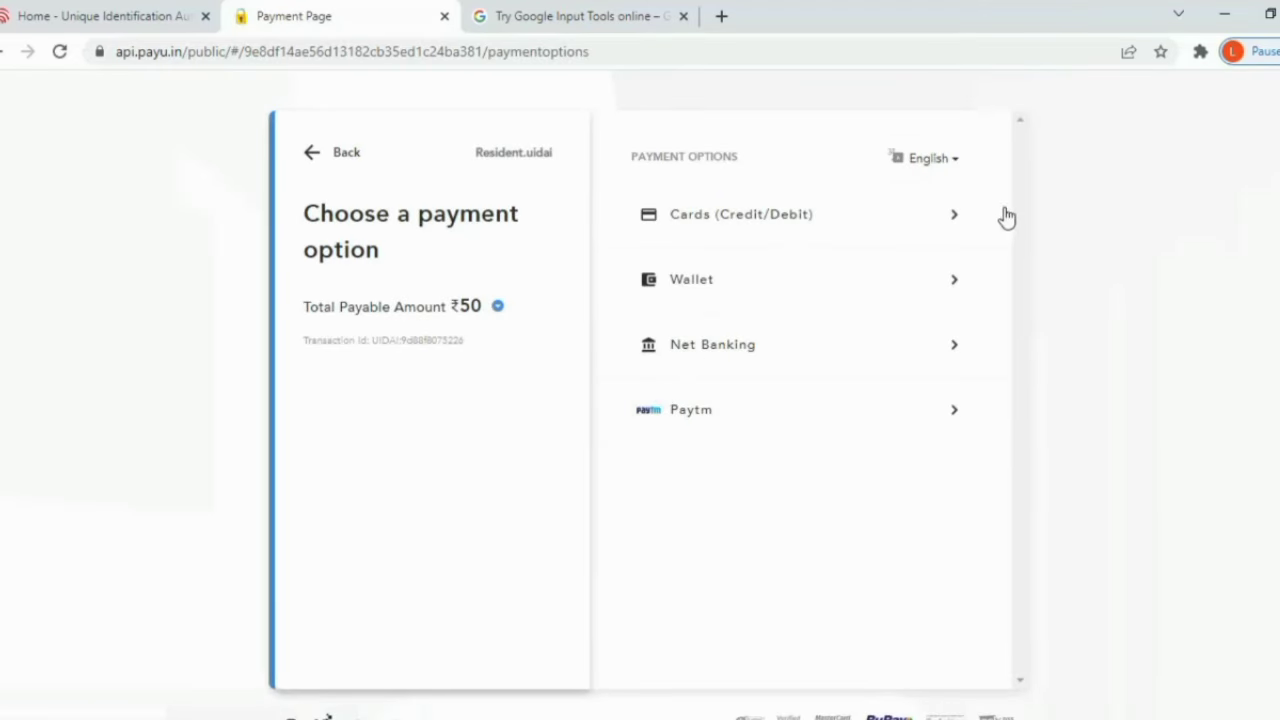
pyautogui.click(716, 341)
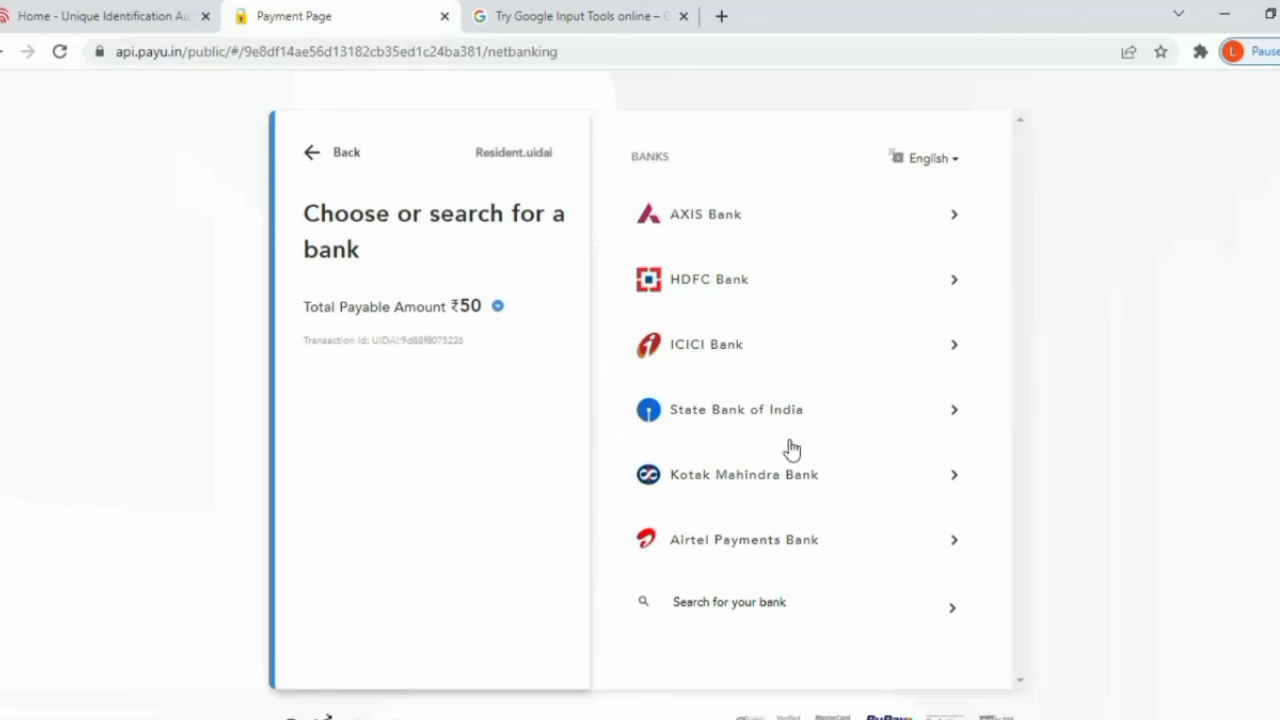
pyautogui.click(728, 420)
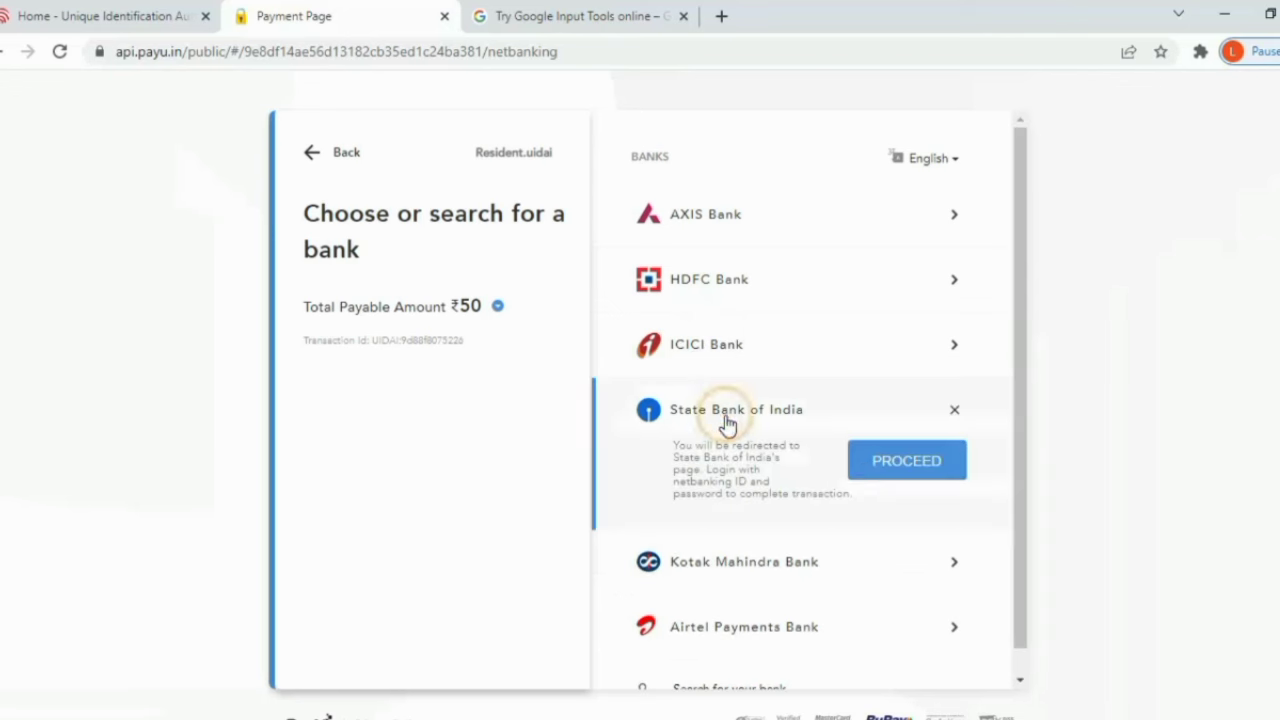
pyautogui.click(872, 466)
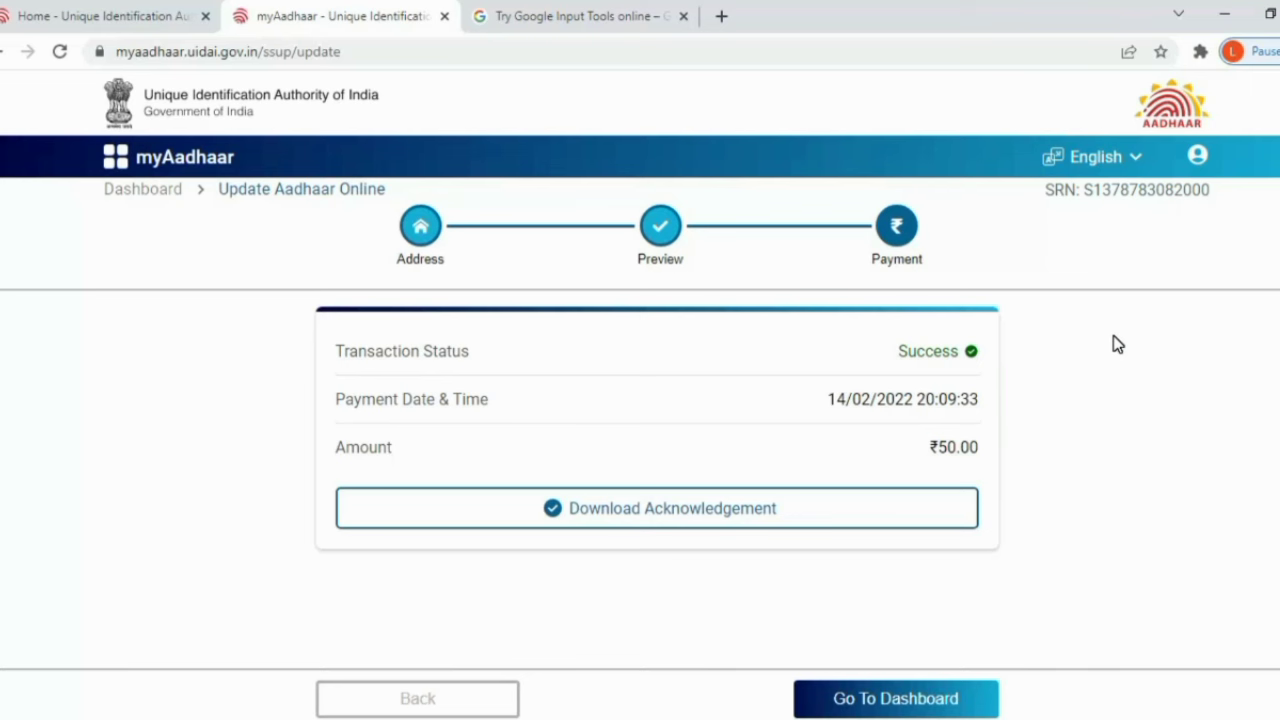
# Download acknowledgementSlip (3).pdf and open it from the download bar
pyautogui.click(687, 514)
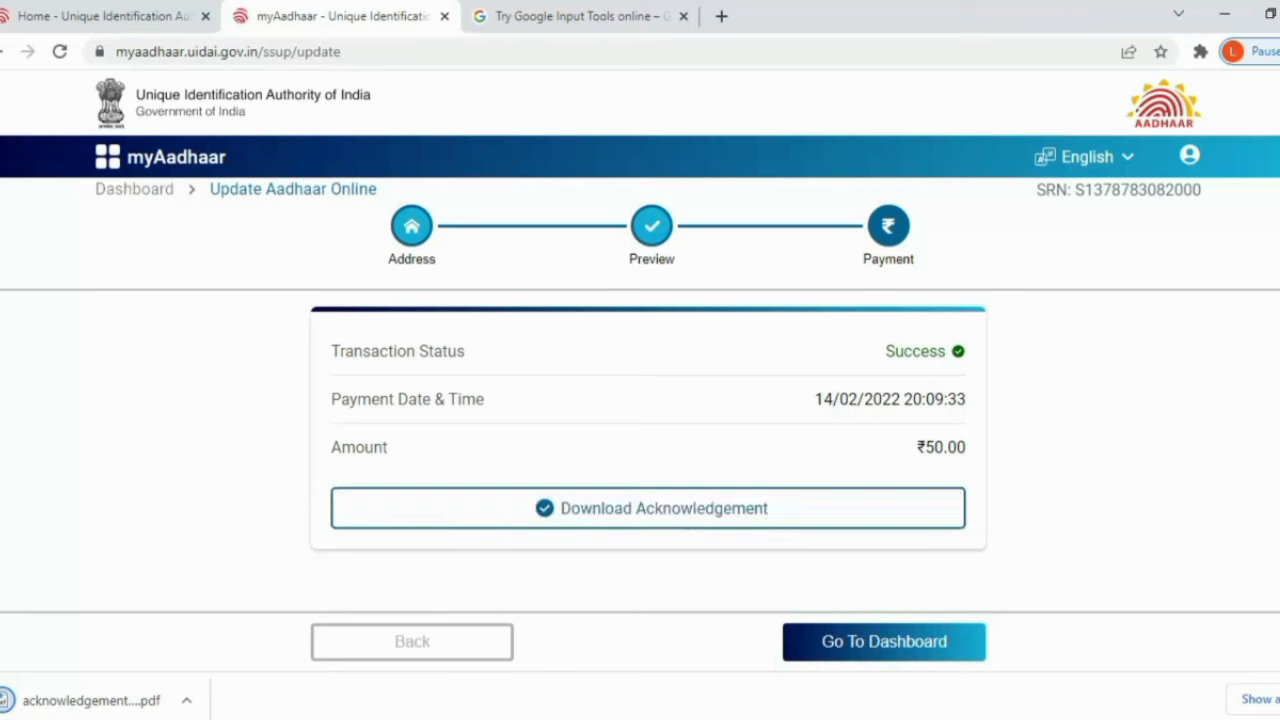
pyautogui.click(68, 700)
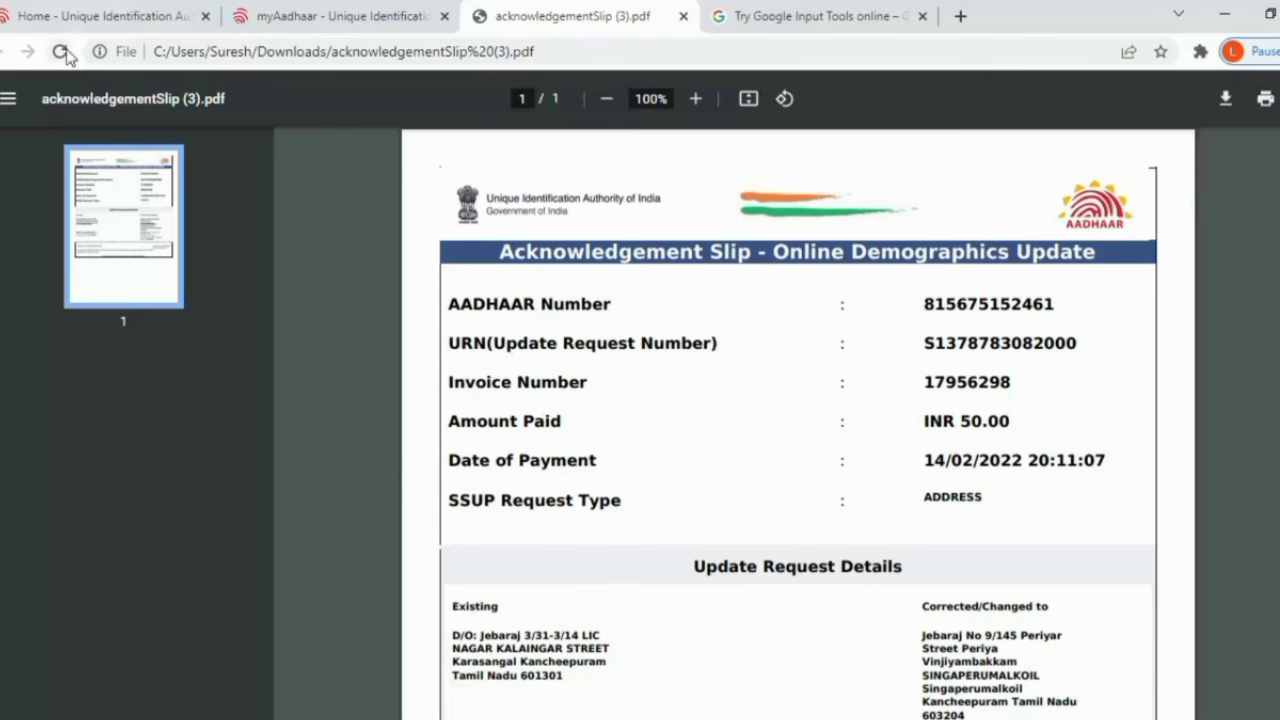
# Save a copy of the acknowledgement slip PDF into the kanniga folder on the Desktop
pyautogui.click(1225, 98)
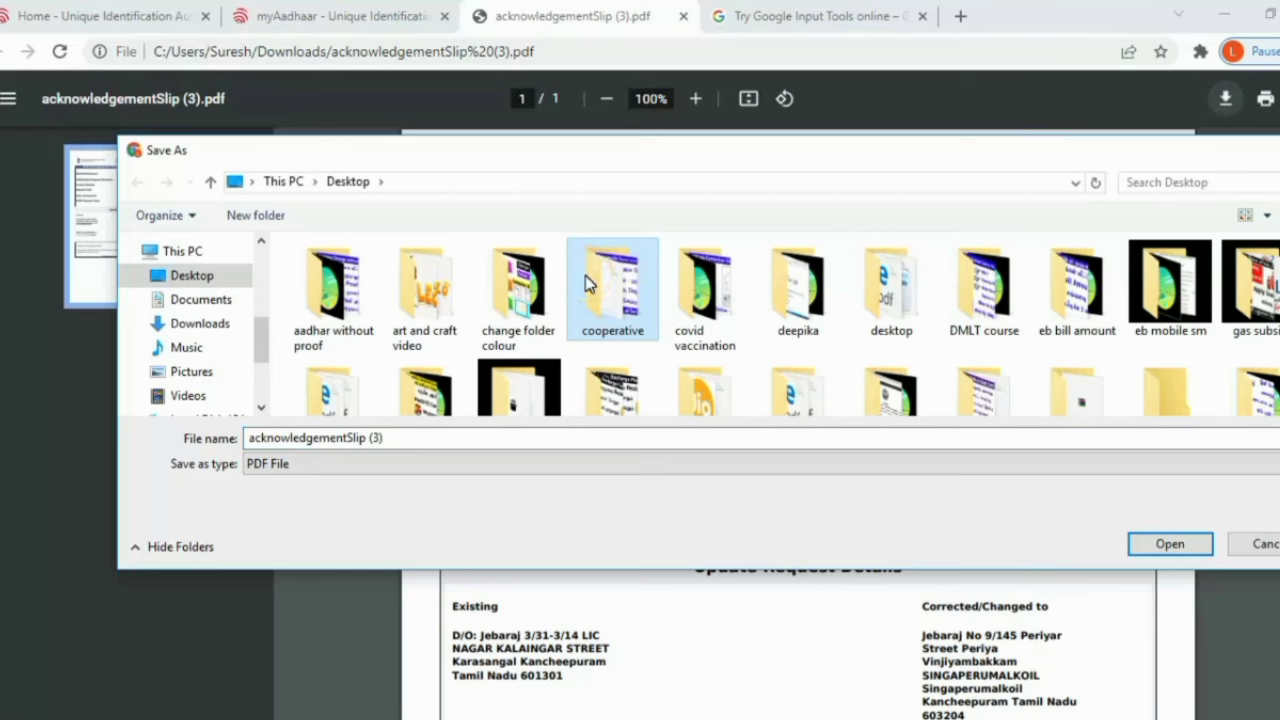
pyautogui.scroll(-1, 588, 283)
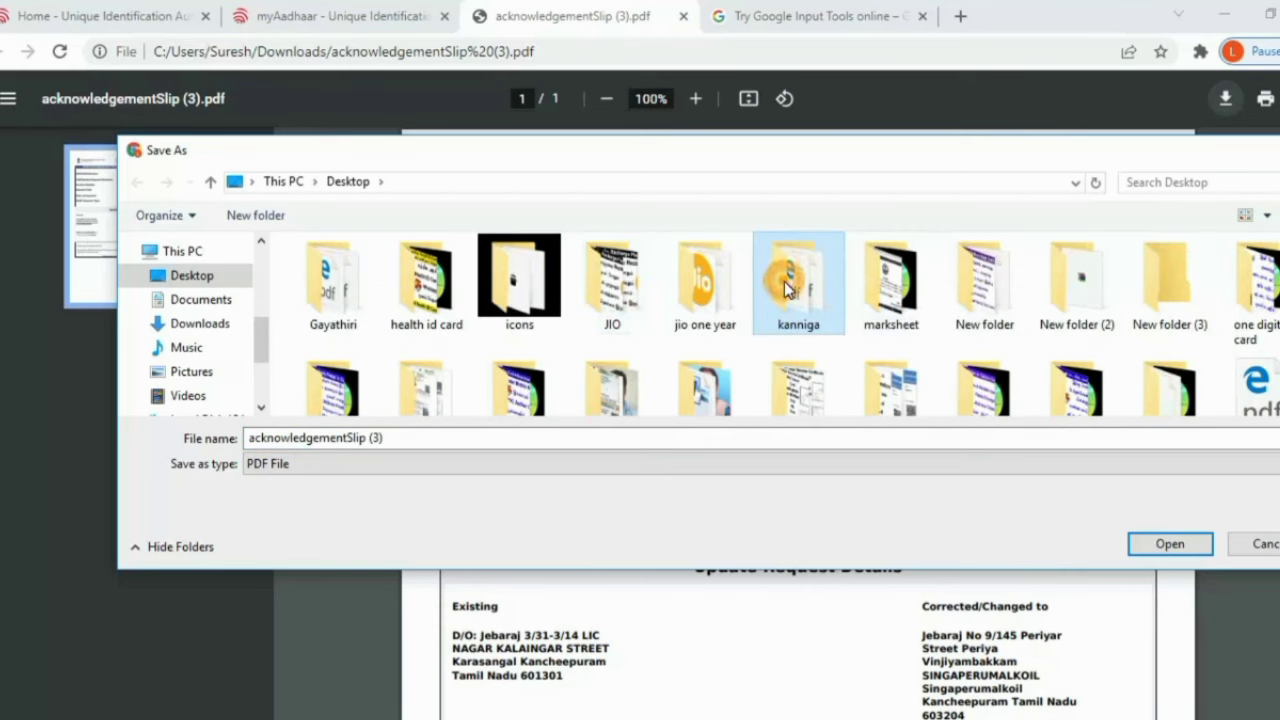
pyautogui.doubleClick(786, 286)
pyautogui.click(1173, 550)
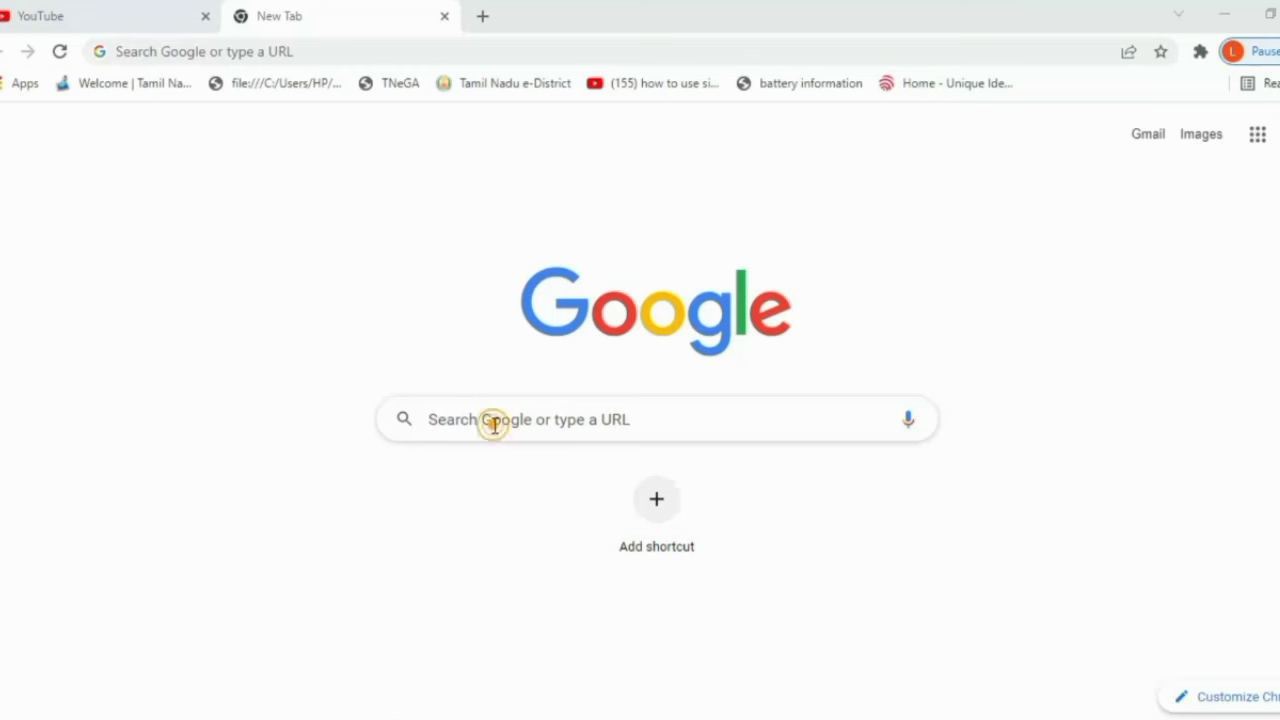
# Search Google for 'uidai', open the official UIDAI website, and follow its myAadhaar banner to the portal
pyautogui.click(494, 424)
pyautogui.write('uidai')
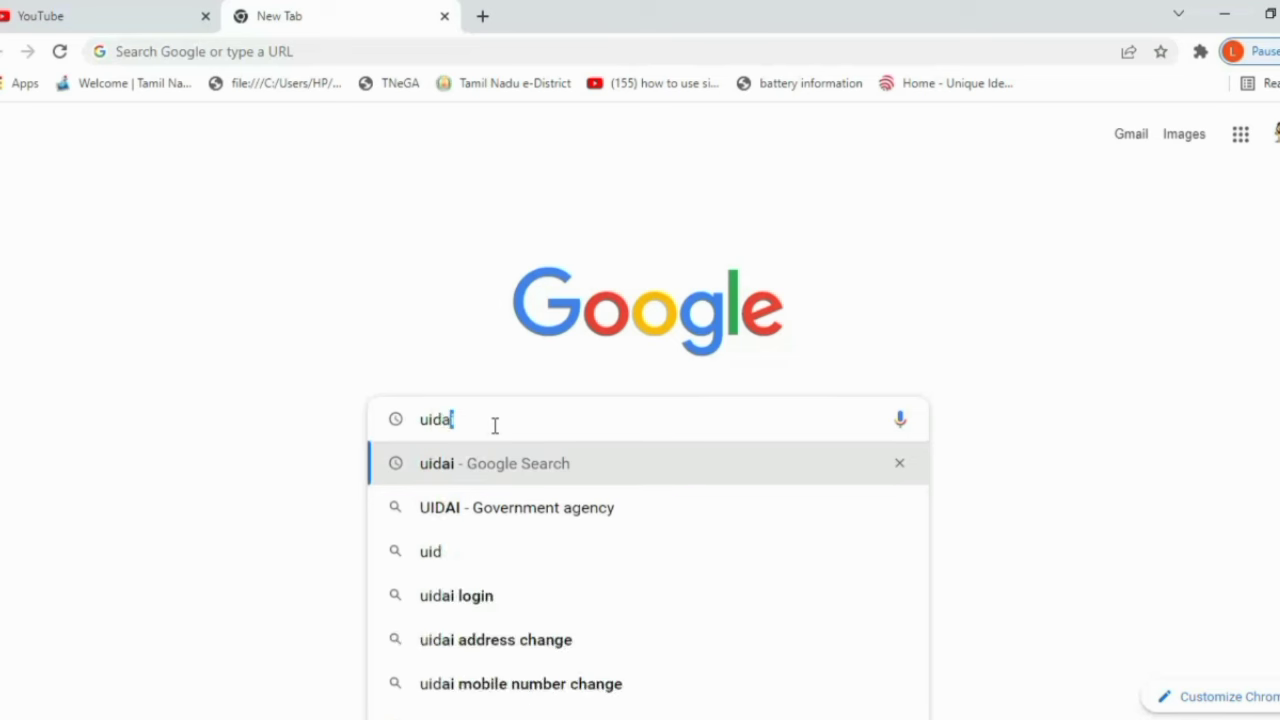
pyautogui.press('Return')
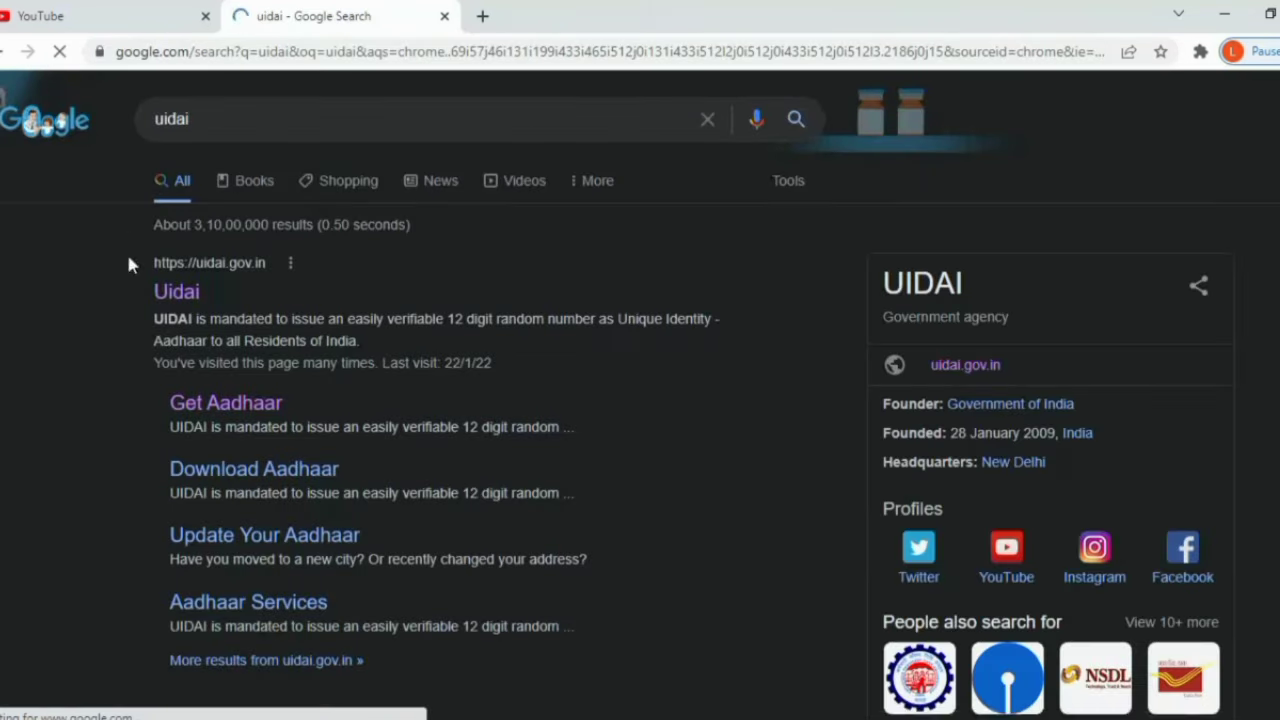
pyautogui.click(172, 298)
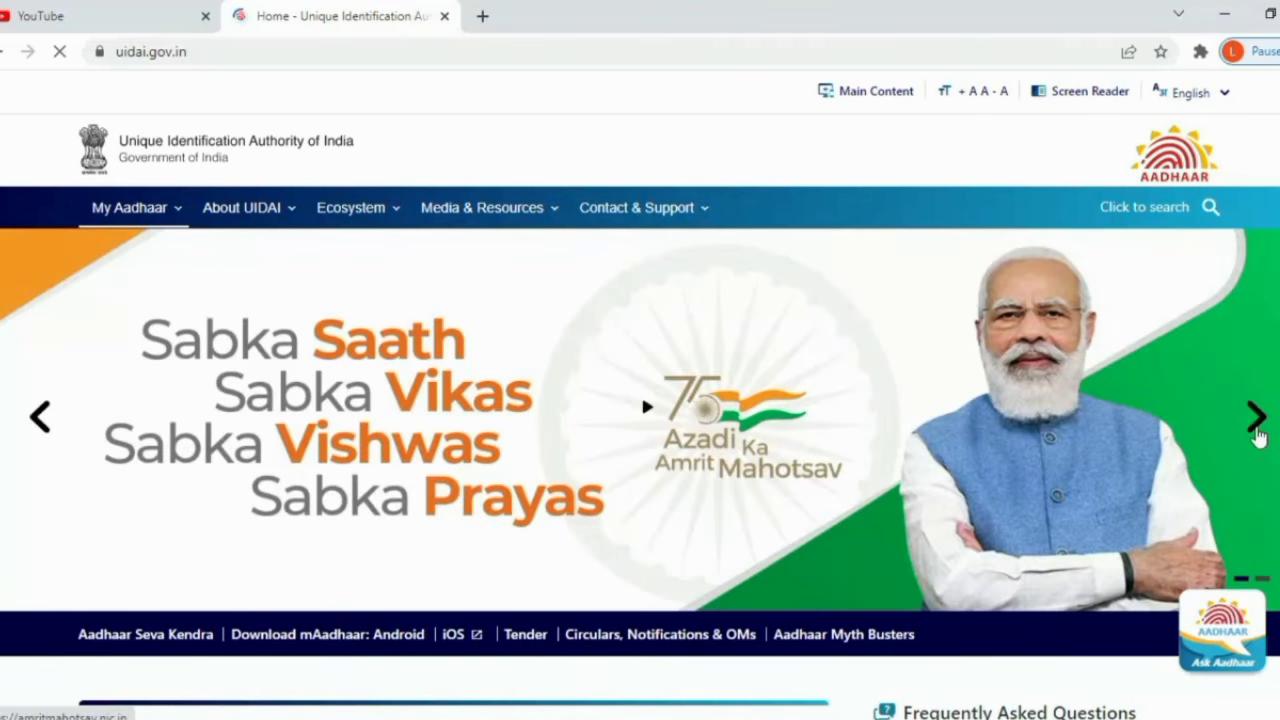
pyautogui.click(1255, 418)
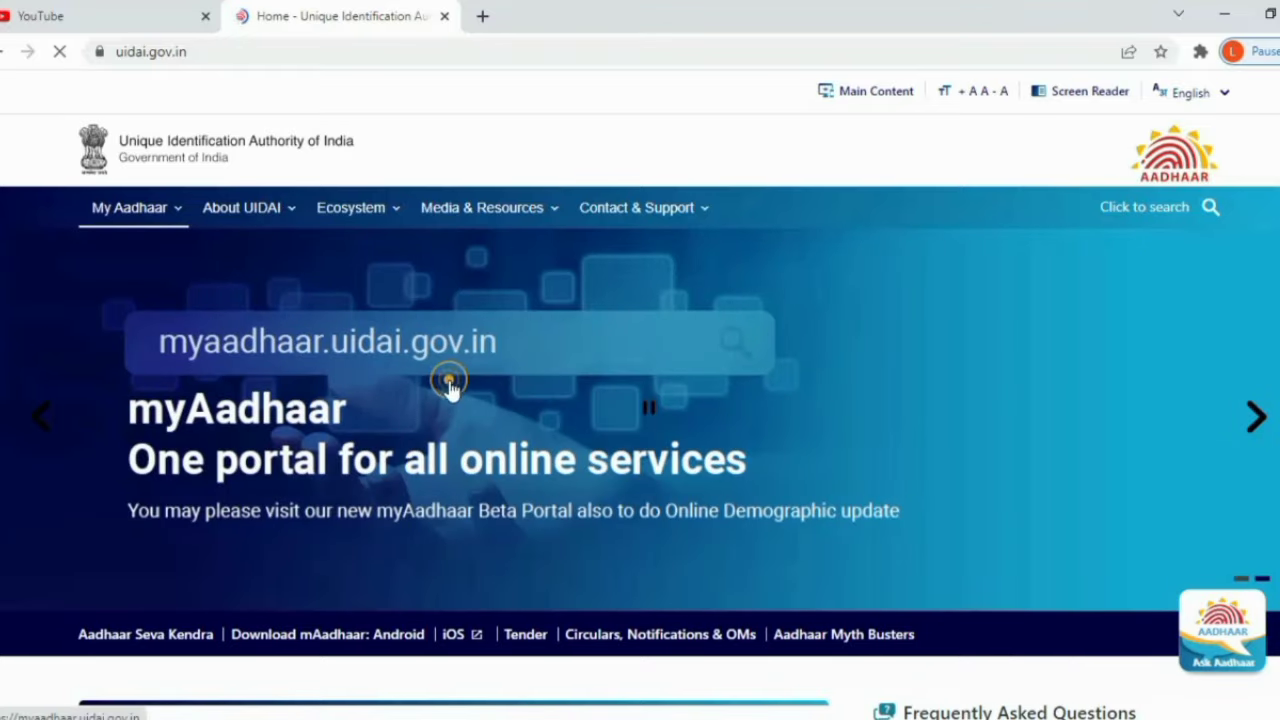
pyautogui.click(449, 389)
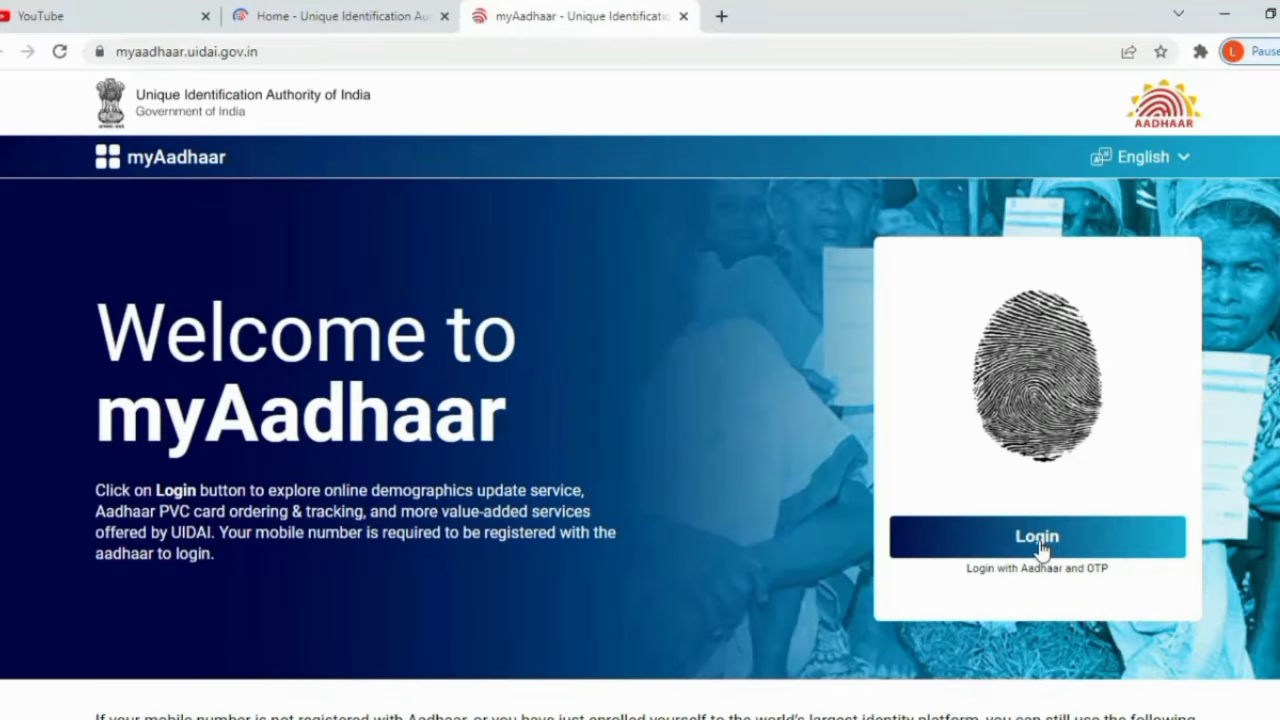
# Open the Aadhaar-and-OTP login form and enter the user's Aadhaar number
pyautogui.click(1036, 538)
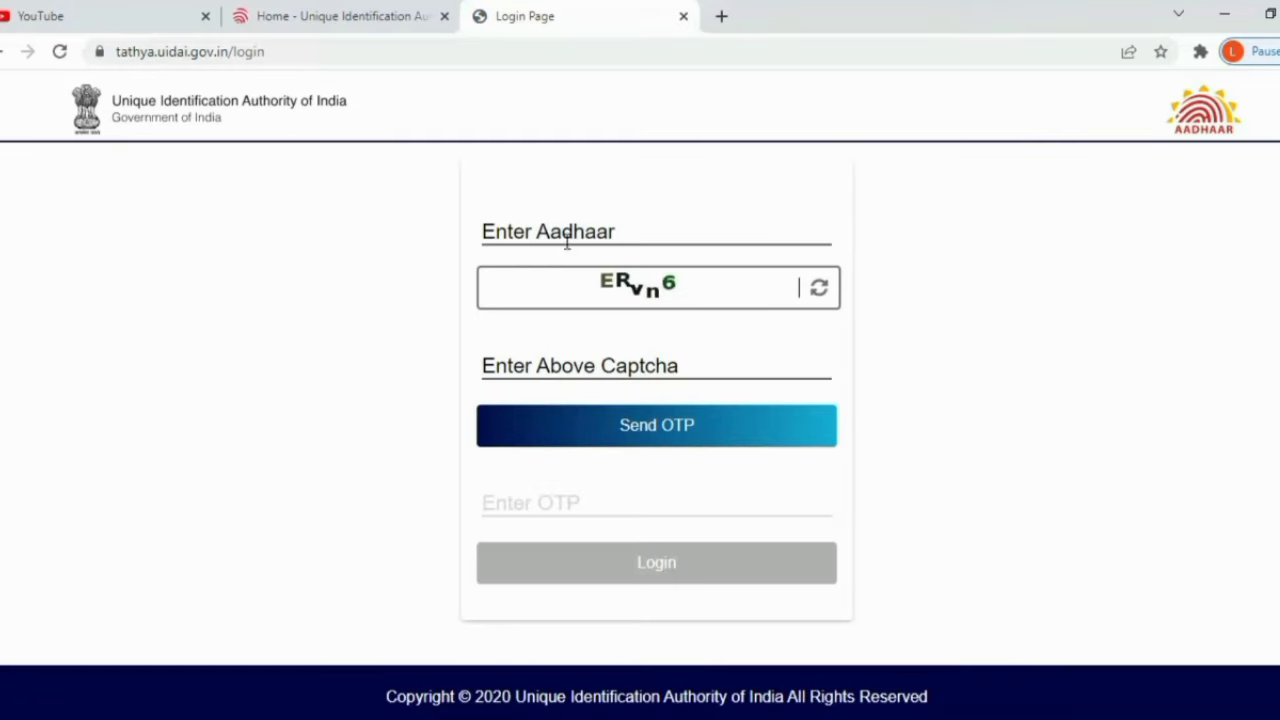
pyautogui.click(565, 237)
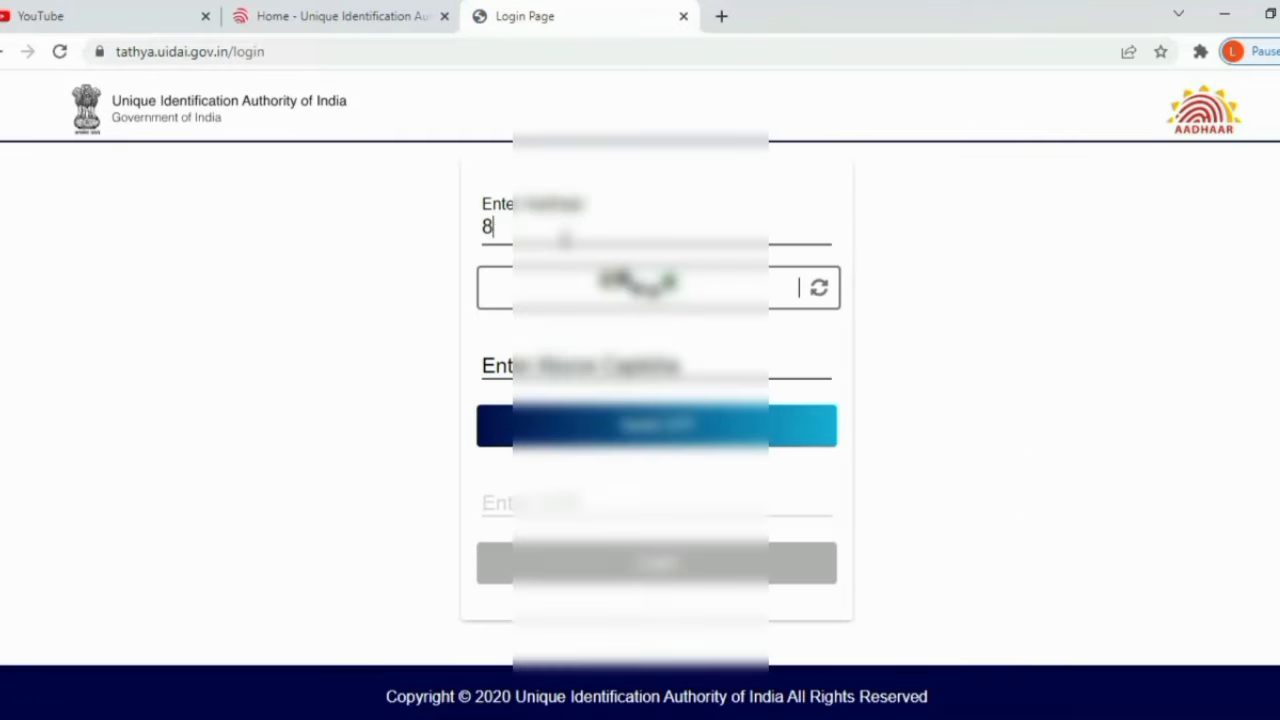
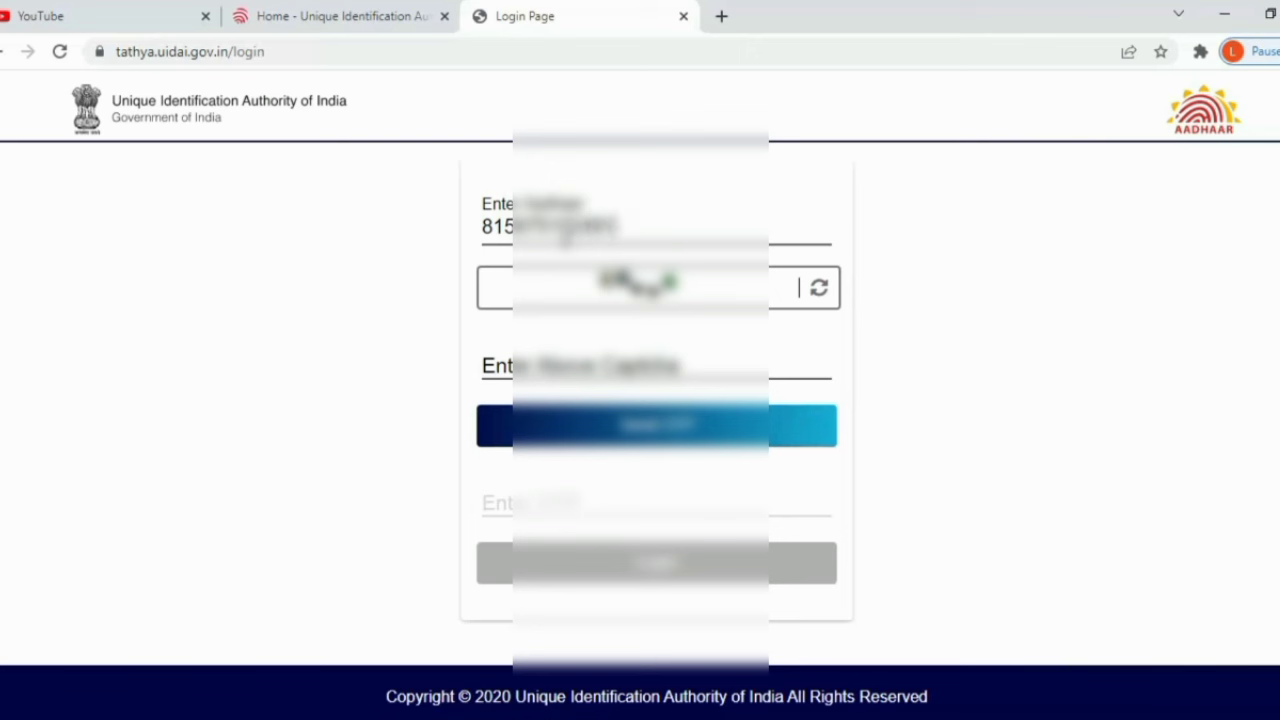